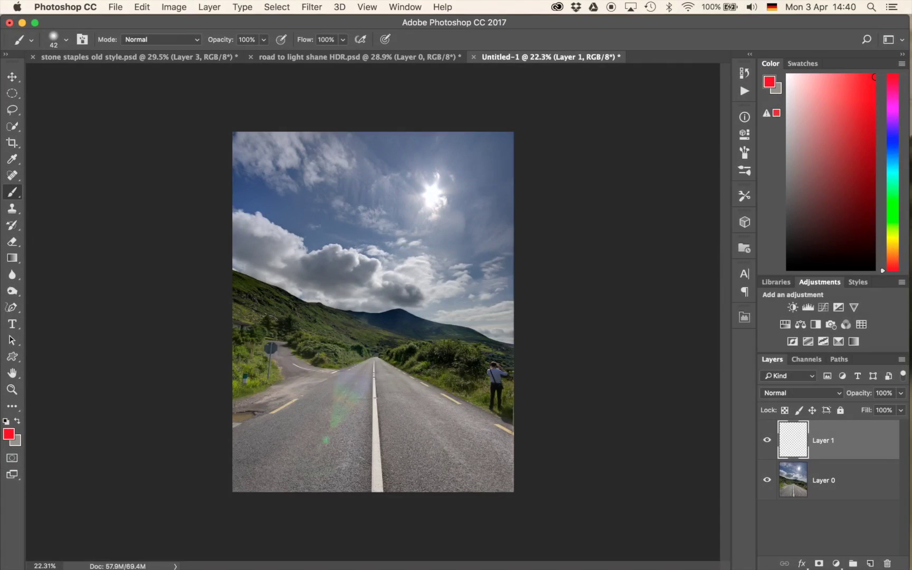
# - Sketch a red mark beside the hiker on the empty Layer 1
pyautogui.moveTo(452, 339)
pyautogui.mouseDown()
pyautogui.moveTo(472, 373)
pyautogui.moveTo(483, 368)
pyautogui.mouseUp()
# - Undo the hiker mark, then circle the lens flare on the road in red and cross it out
pyautogui.press('super+alt+z')
pyautogui.press('super+alt+z')
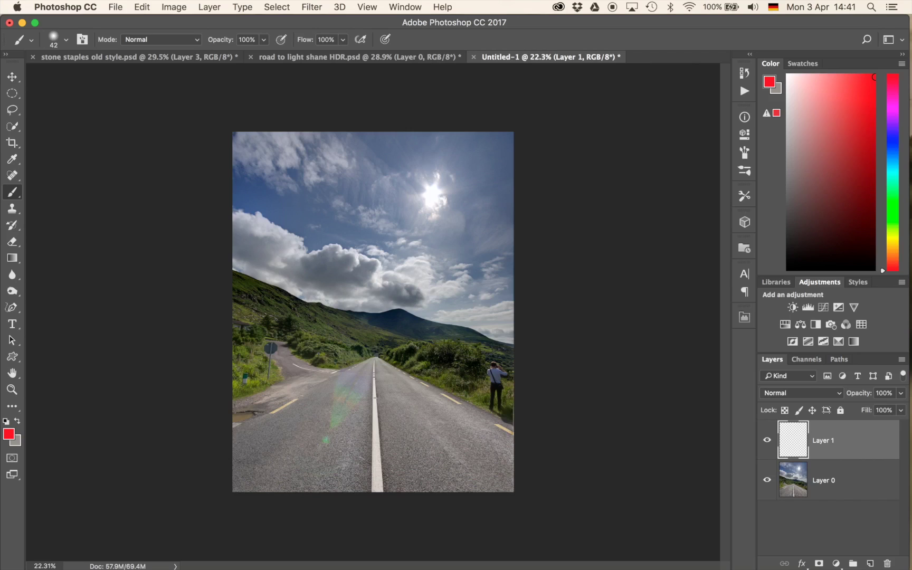
pyautogui.moveTo(345, 363)
pyautogui.mouseDown()
pyautogui.moveTo(316, 449)
pyautogui.moveTo(383, 388)
pyautogui.moveTo(328, 376)
pyautogui.mouseUp()
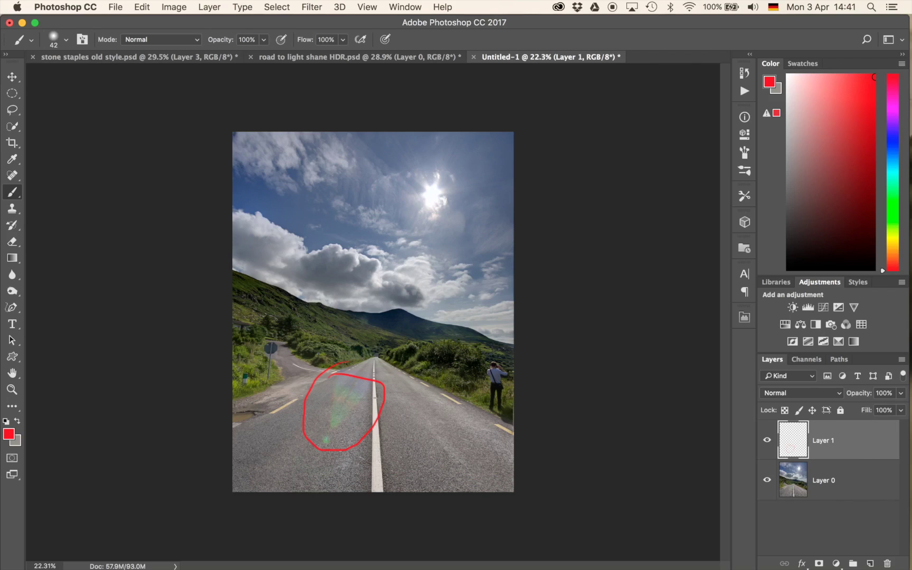
pyautogui.moveTo(324, 404); pyautogui.dragTo(363, 442)
pyautogui.moveTo(357, 403); pyautogui.dragTo(312, 429)
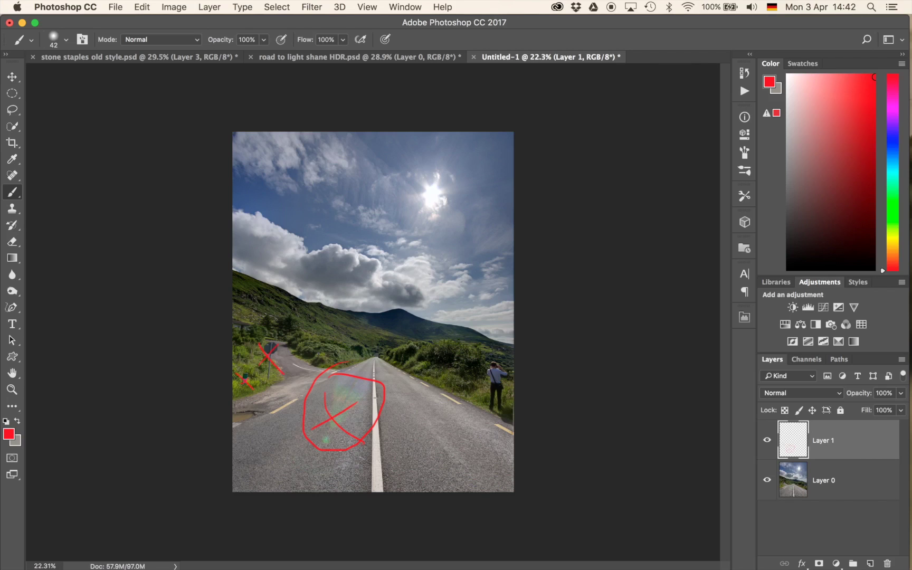
# - Draw a red upward arrow in the sky, a down-arrow on the road and a long line across it
pyautogui.scroll(5, 396, 331)
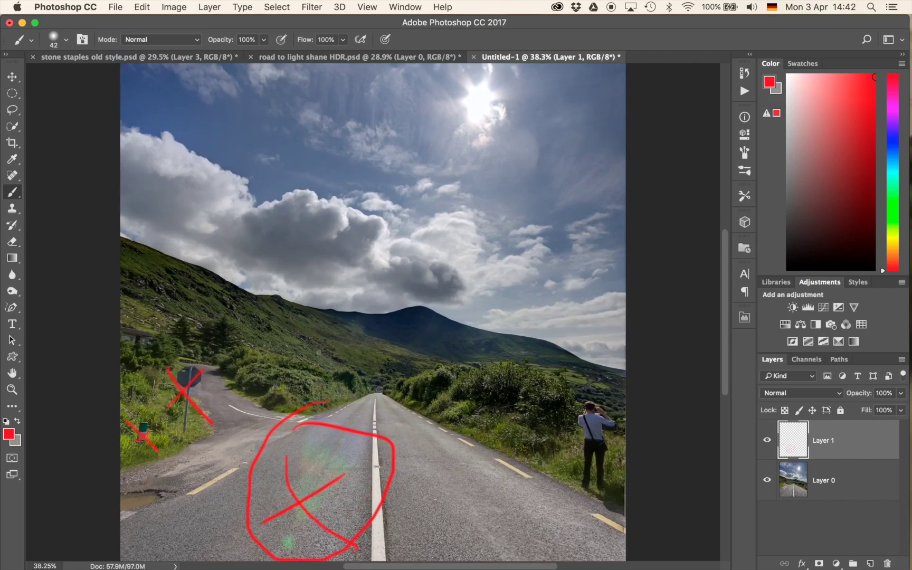
pyautogui.moveTo(384, 220); pyautogui.dragTo(393, 358)
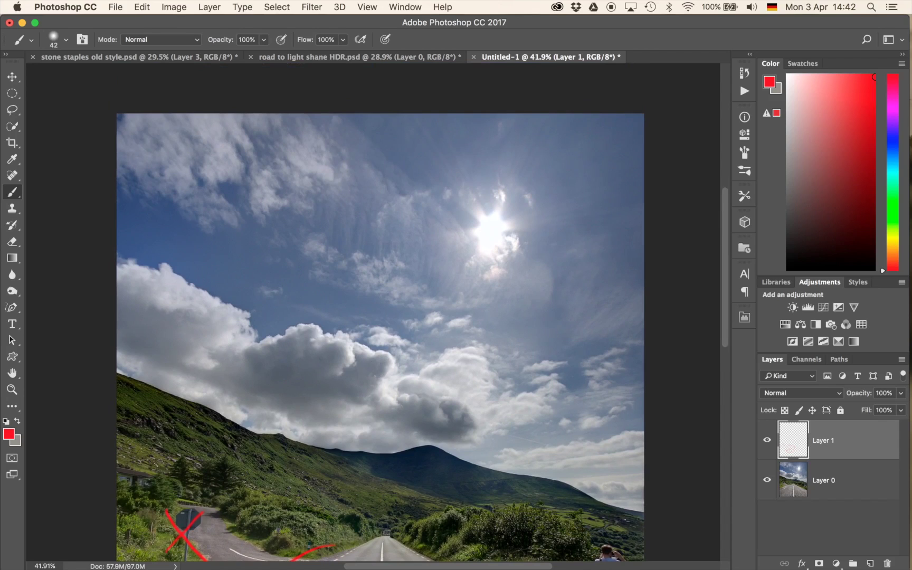
pyautogui.moveTo(275, 299); pyautogui.dragTo(272, 267)
pyautogui.moveTo(387, 433); pyautogui.dragTo(428, 124)
pyautogui.moveTo(514, 397)
pyautogui.mouseDown()
pyautogui.moveTo(507, 458)
pyautogui.moveTo(530, 444)
pyautogui.mouseUp()
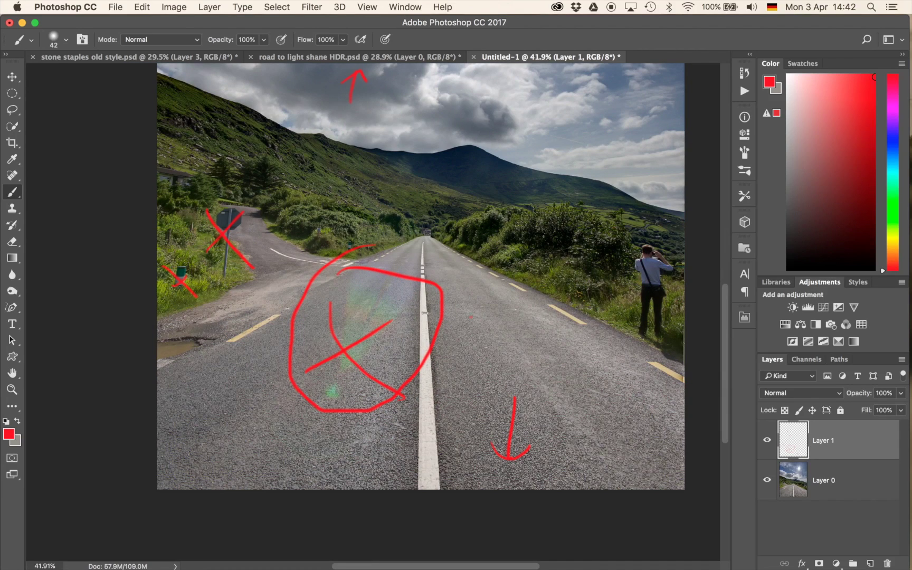
pyautogui.moveTo(469, 317)
pyautogui.mouseDown()
pyautogui.moveTo(570, 326)
pyautogui.moveTo(267, 324)
pyautogui.mouseUp()
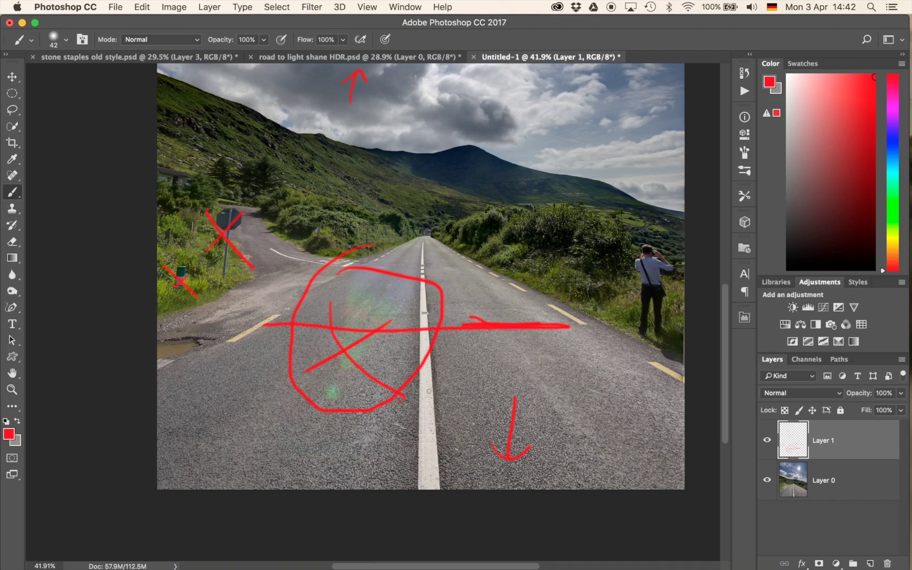
# - Mark the man at the roadside in red, then delete the markup layer
pyautogui.moveTo(435, 224); pyautogui.dragTo(428, 343)
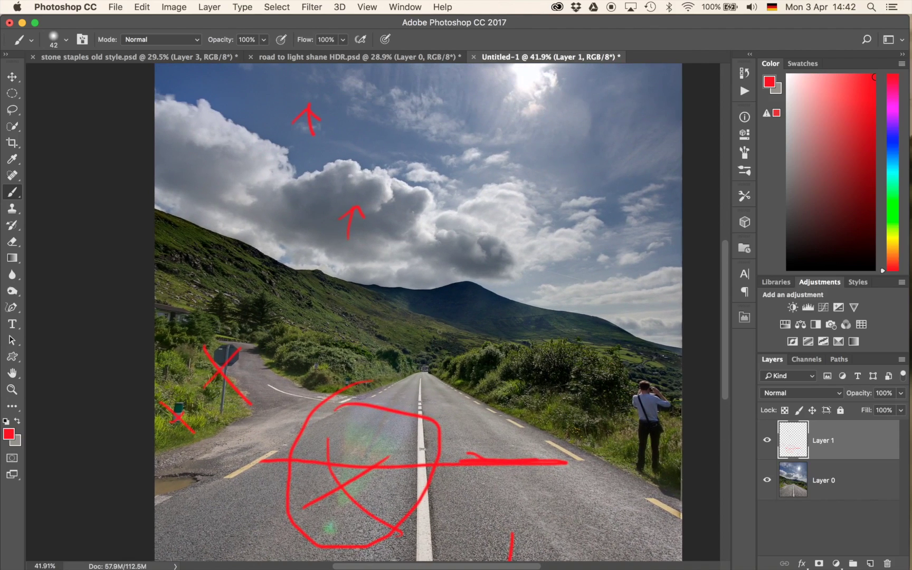
pyautogui.moveTo(618, 344)
pyautogui.mouseDown()
pyautogui.moveTo(636, 375)
pyautogui.moveTo(658, 366)
pyautogui.mouseUp()
pyautogui.moveTo(428, 326)
pyautogui.mouseDown()
pyautogui.moveTo(444, 235)
pyautogui.moveTo(435, 234)
pyautogui.moveTo(428, 296)
pyautogui.moveTo(456, 251)
pyautogui.mouseUp()
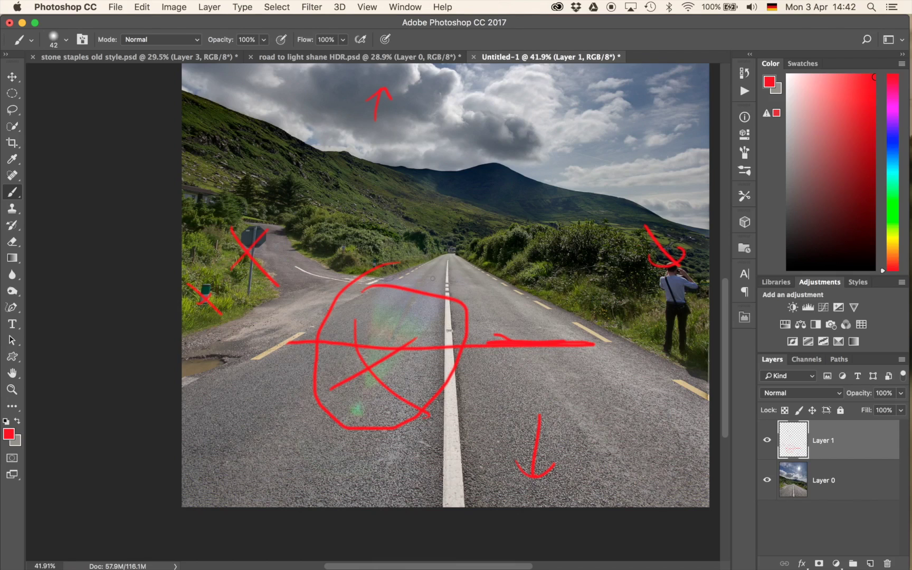
pyautogui.press('BackSpace')
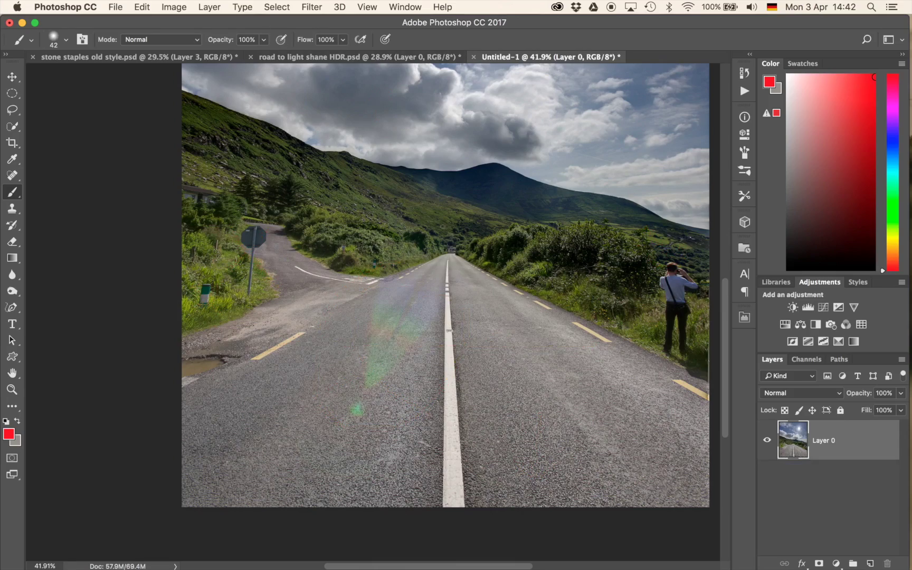
pyautogui.scroll(5, 379, 310)
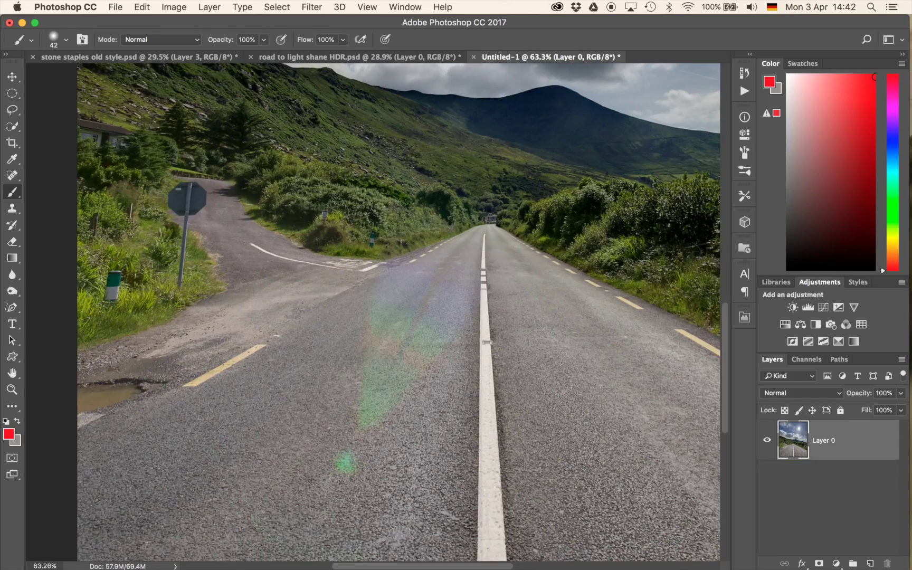
pyautogui.scroll(-3, 374, 312)
pyautogui.hscroll(3, 375, 312)
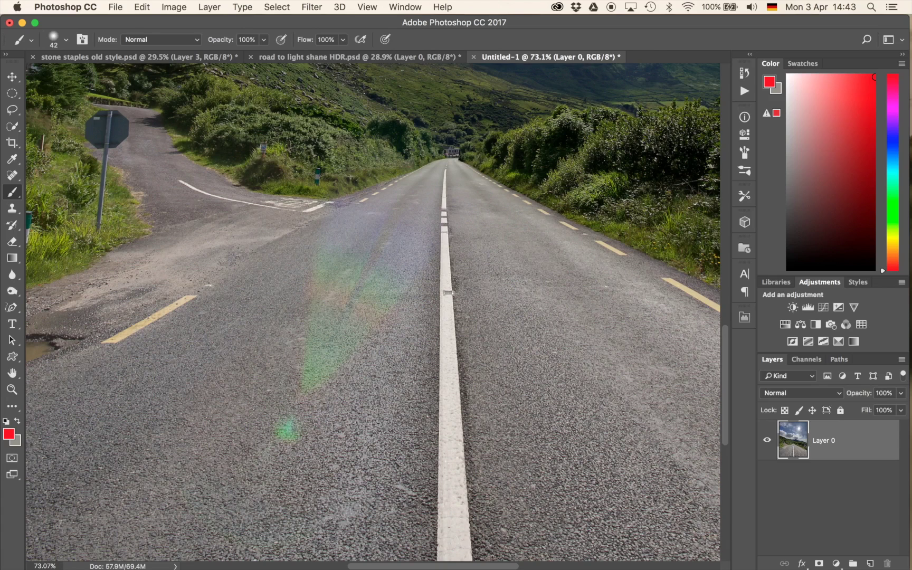
pyautogui.press('super+j')
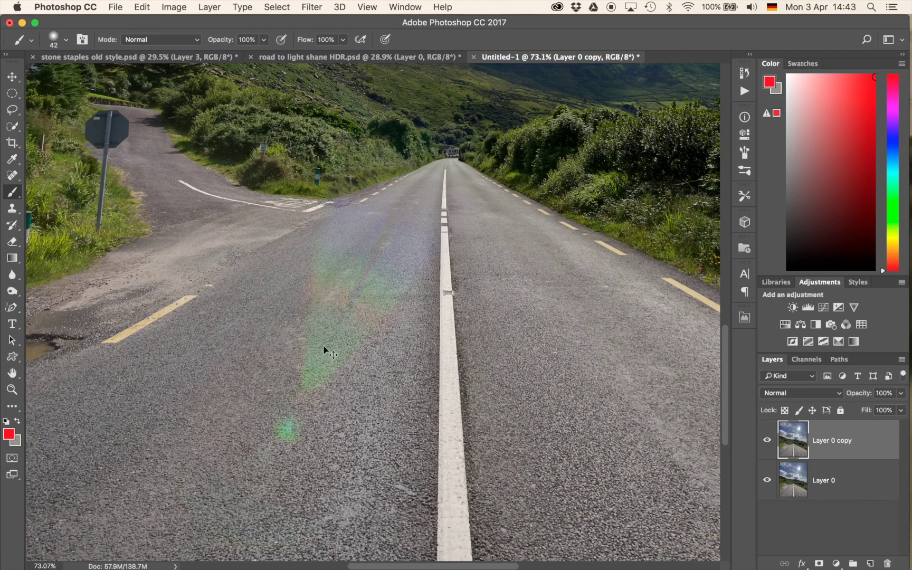
pyautogui.press('super+shift+u')
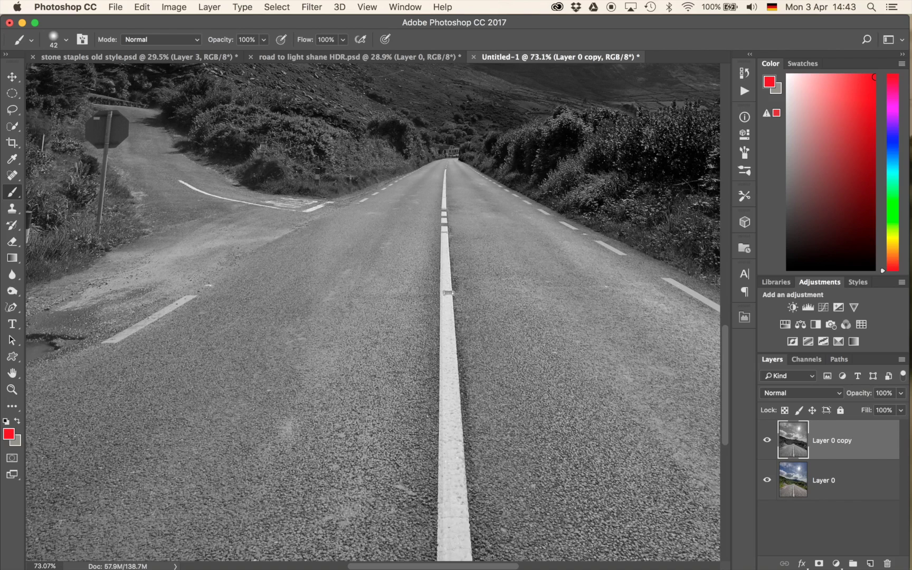
pyautogui.click(768, 440)
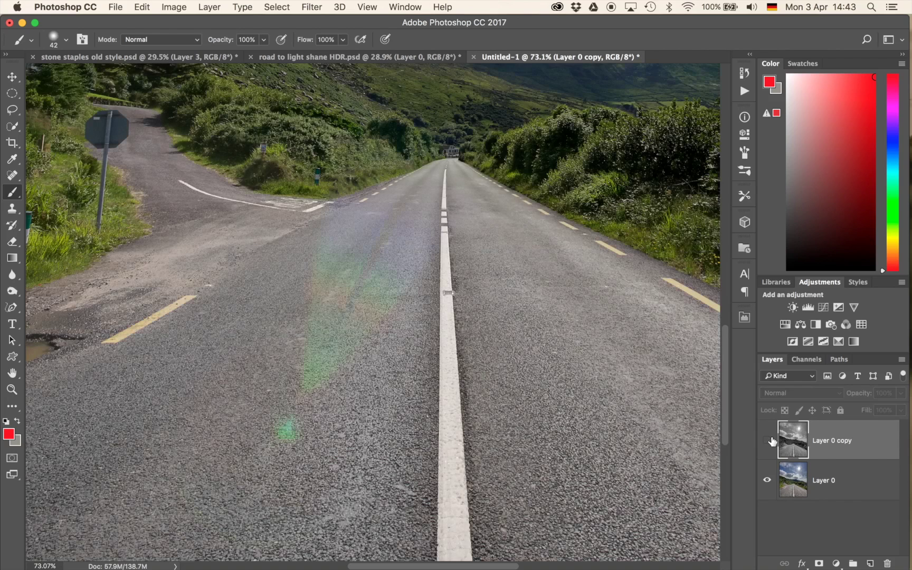
pyautogui.click(770, 440)
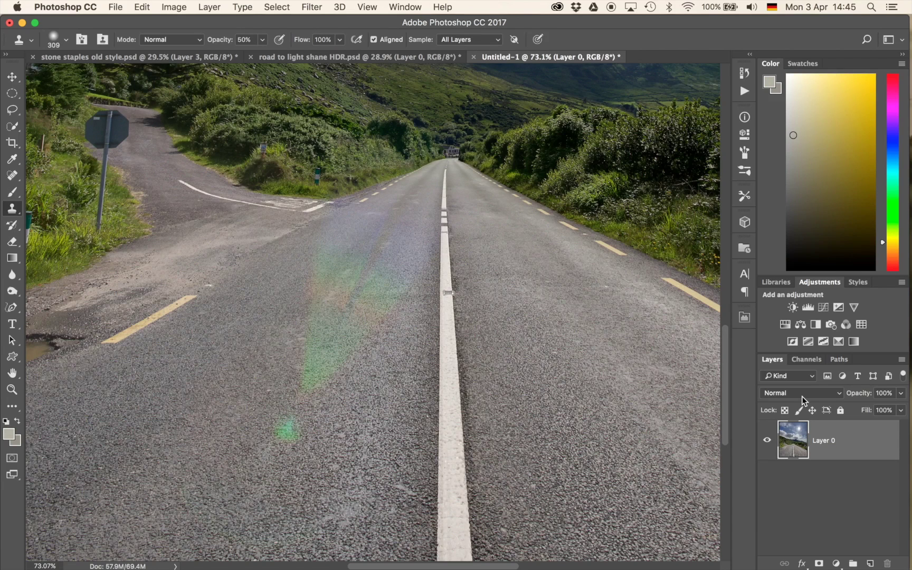
# - Clone road texture at 100% opacity onto a new layer and set its blend mode to Color
pyautogui.hotkey('ctrl', 'shift', 'alt', 'n')
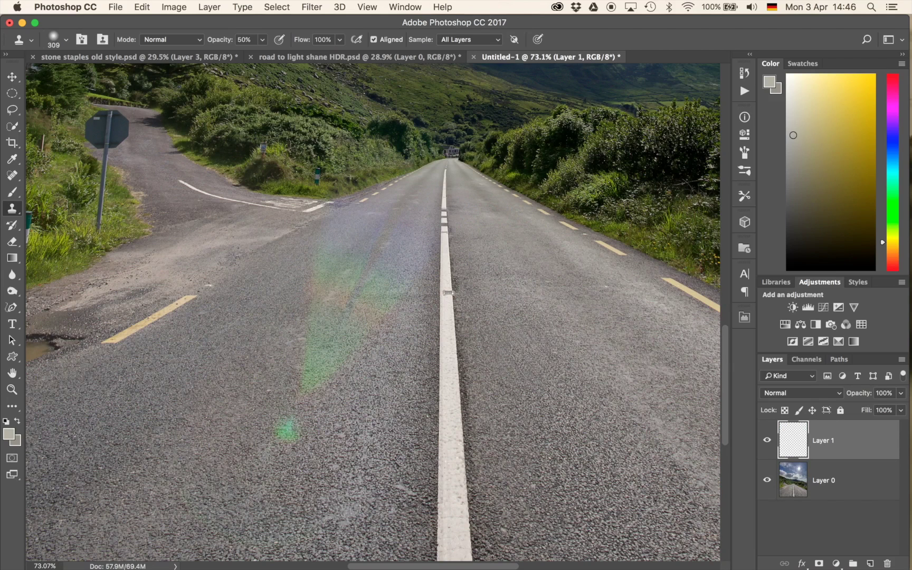
pyautogui.press('0')
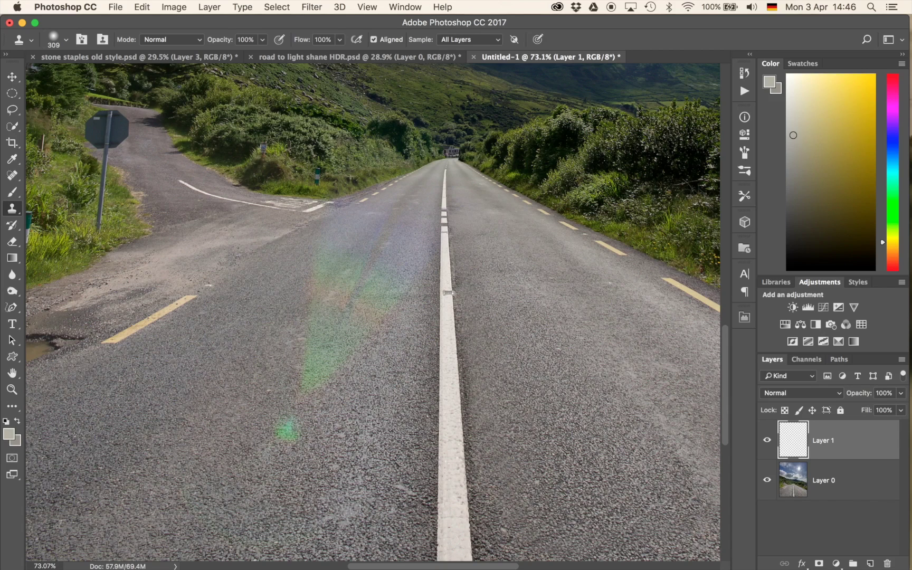
pyautogui.moveTo(504, 499); pyautogui.dragTo(594, 496)
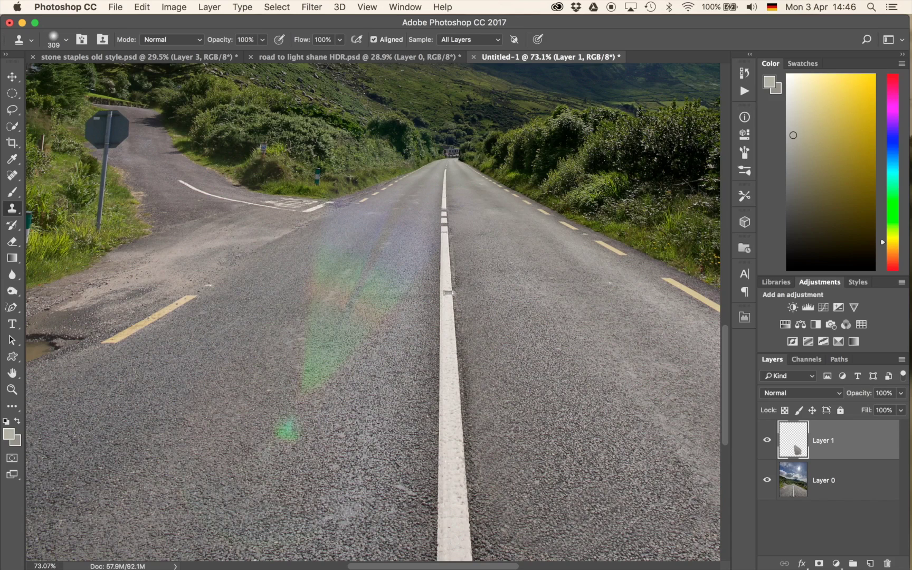
pyautogui.click(784, 394)
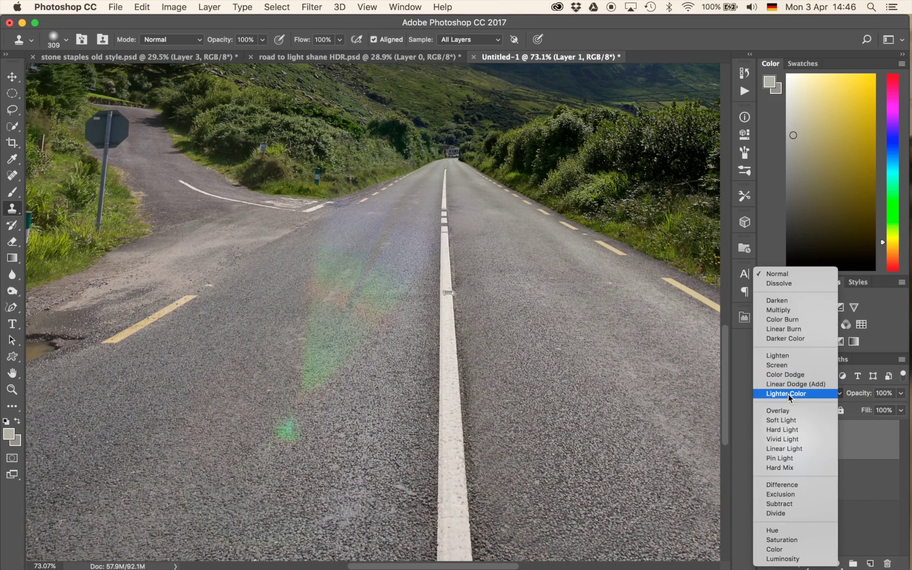
pyautogui.click(785, 550)
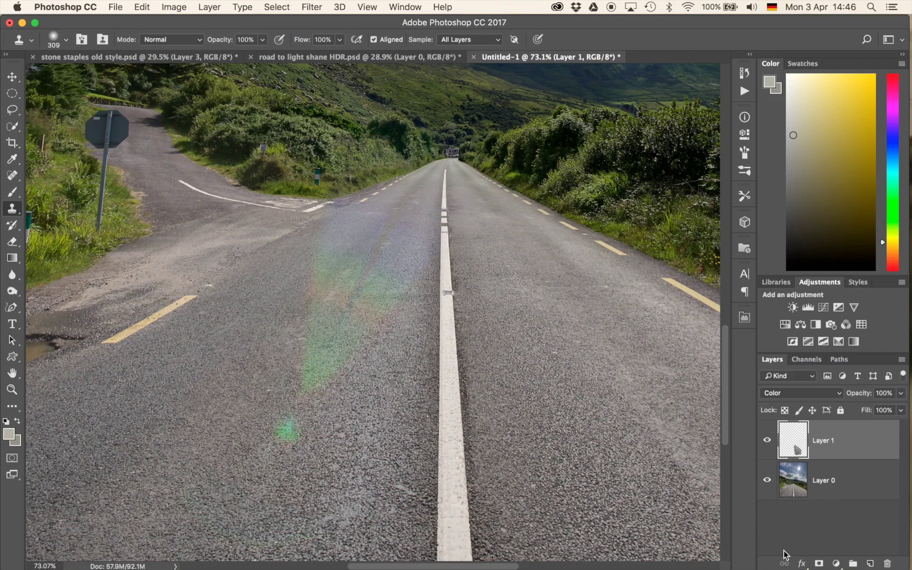
# - Move the cloned colour patch up and left over the lens flare on the road
pyautogui.press('v')
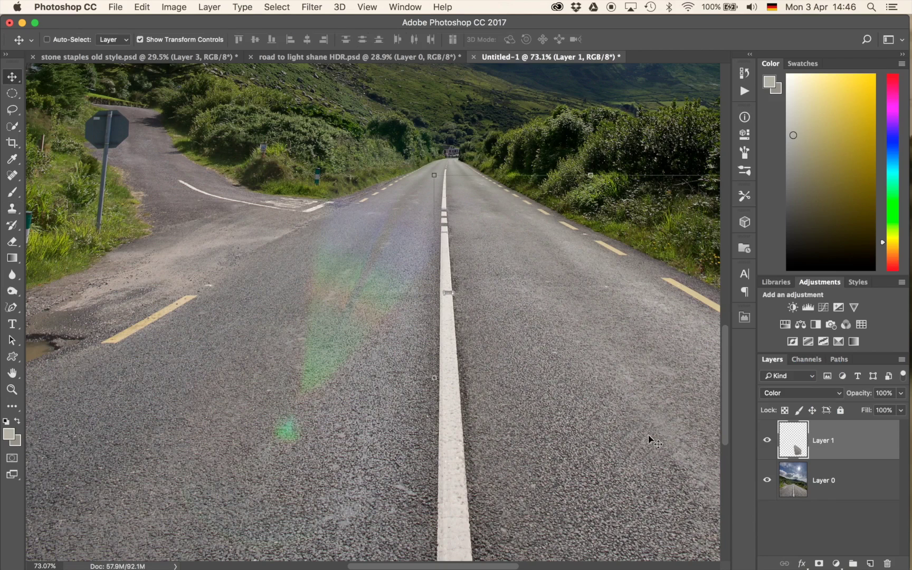
pyautogui.moveTo(488, 391); pyautogui.dragTo(373, 353)
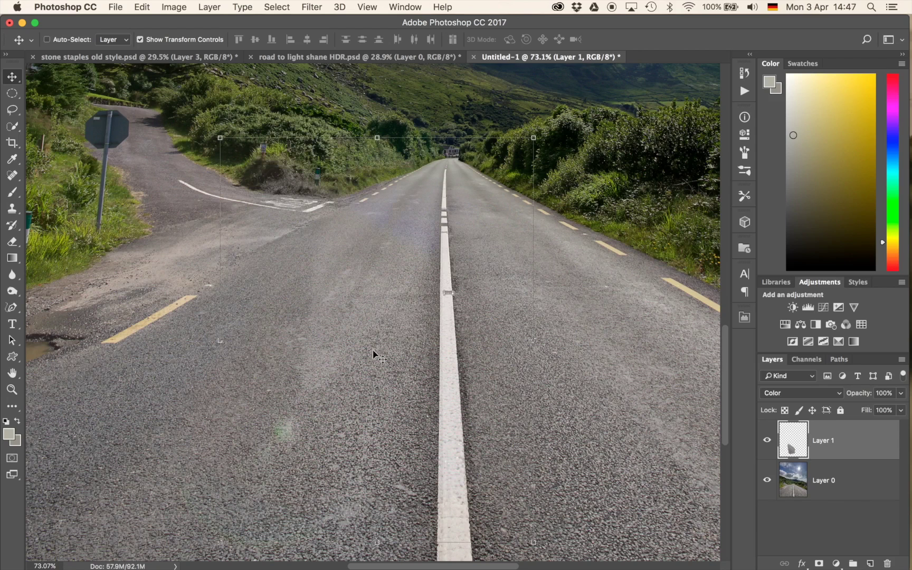
pyautogui.scroll(5, 373, 351)
pyautogui.hscroll(-2, 372, 350)
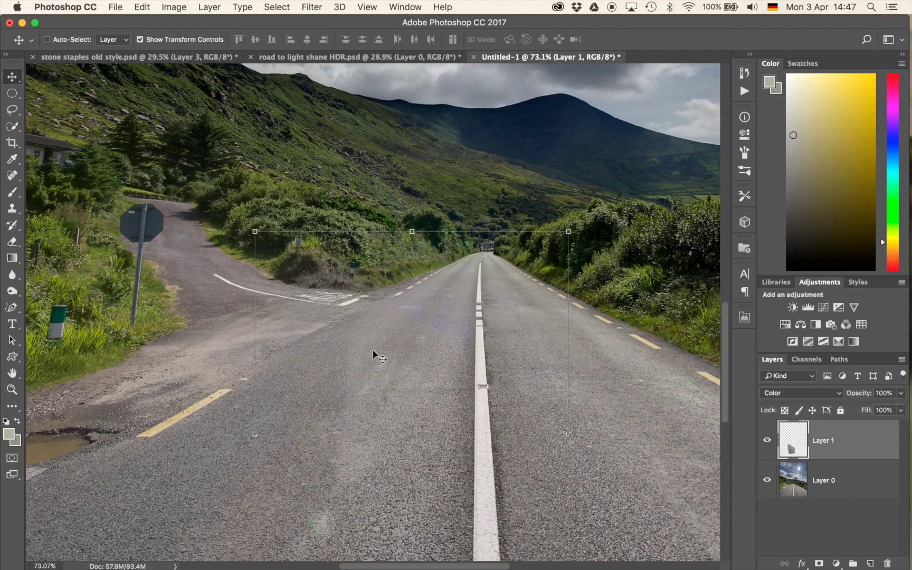
pyautogui.moveTo(413, 418); pyautogui.dragTo(461, 456)
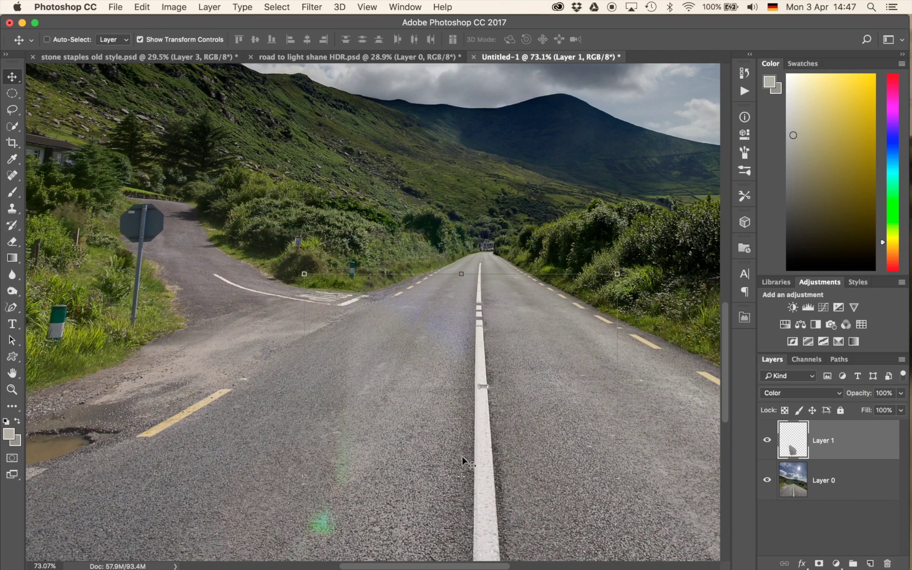
pyautogui.press('super+t')
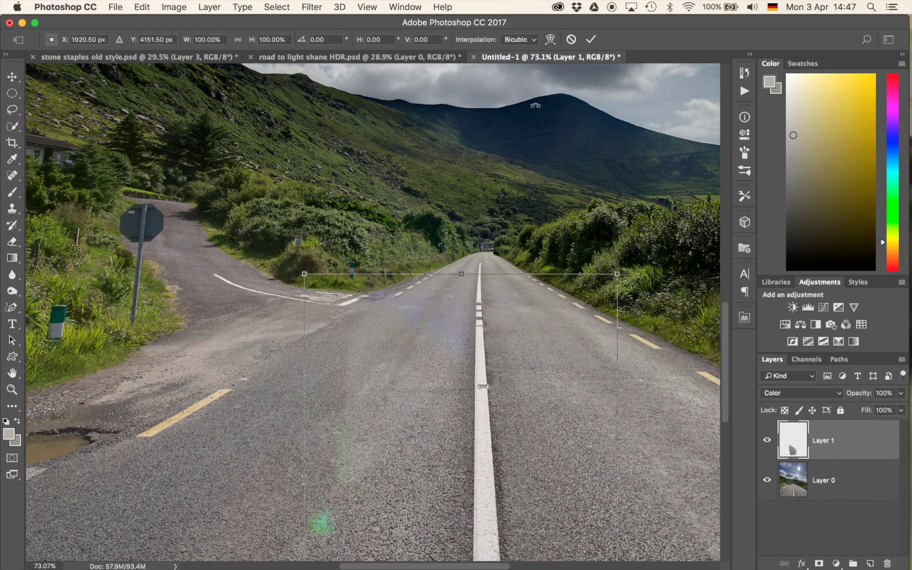
# - Warp the patch to the road's perspective, bulging its left side and flattening its top edge
pyautogui.click(550, 40)
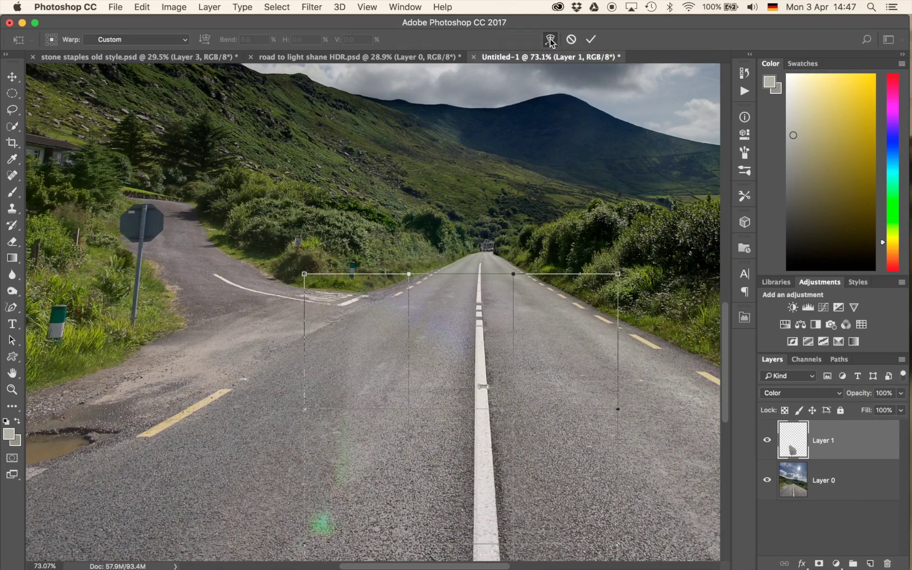
pyautogui.scroll(-5, 424, 295)
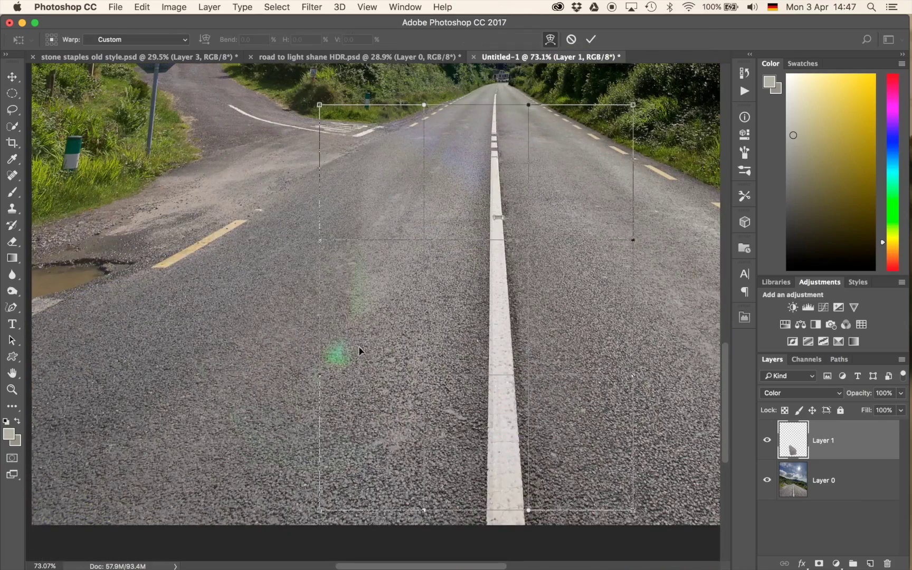
pyautogui.moveTo(362, 350); pyautogui.dragTo(299, 338)
pyautogui.scroll(5, 299, 343)
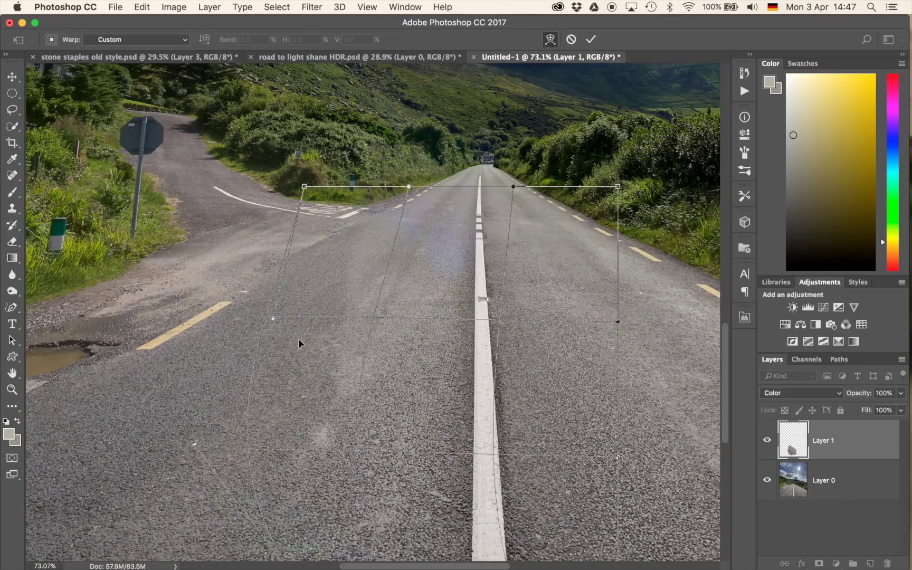
pyautogui.moveTo(425, 301); pyautogui.dragTo(442, 277)
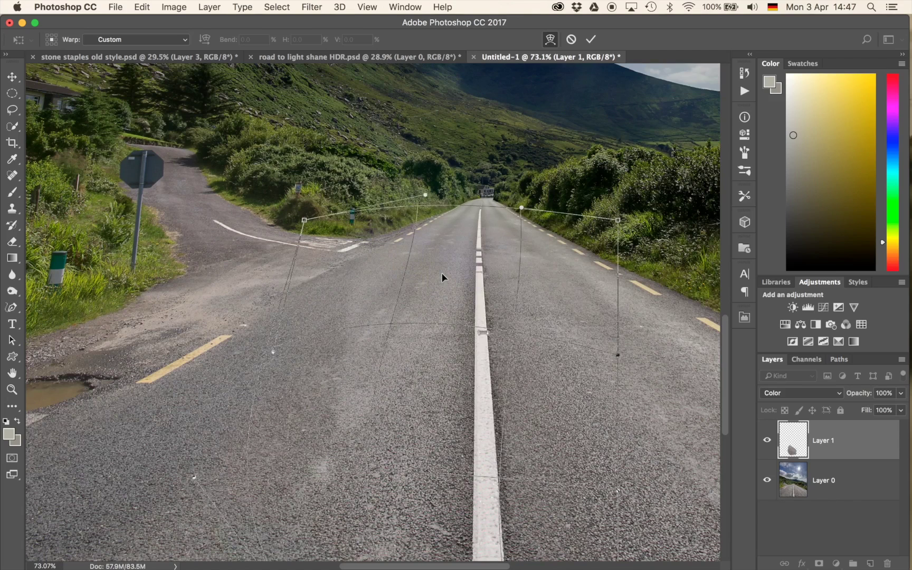
pyautogui.moveTo(378, 230); pyautogui.dragTo(380, 236)
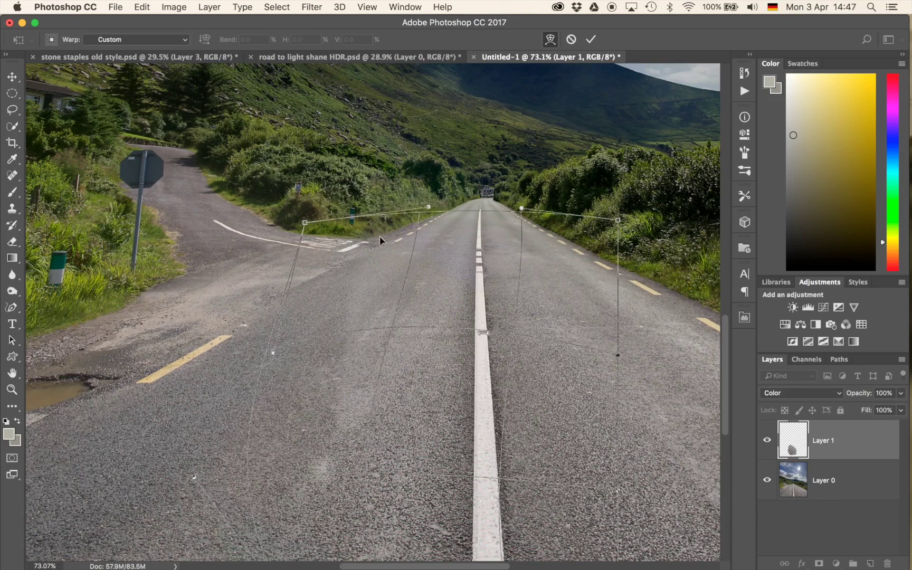
# - Raise the top-right corner, pull the top edge onto the road, stretch the lower left, and commit
pyautogui.moveTo(522, 208); pyautogui.dragTo(543, 162)
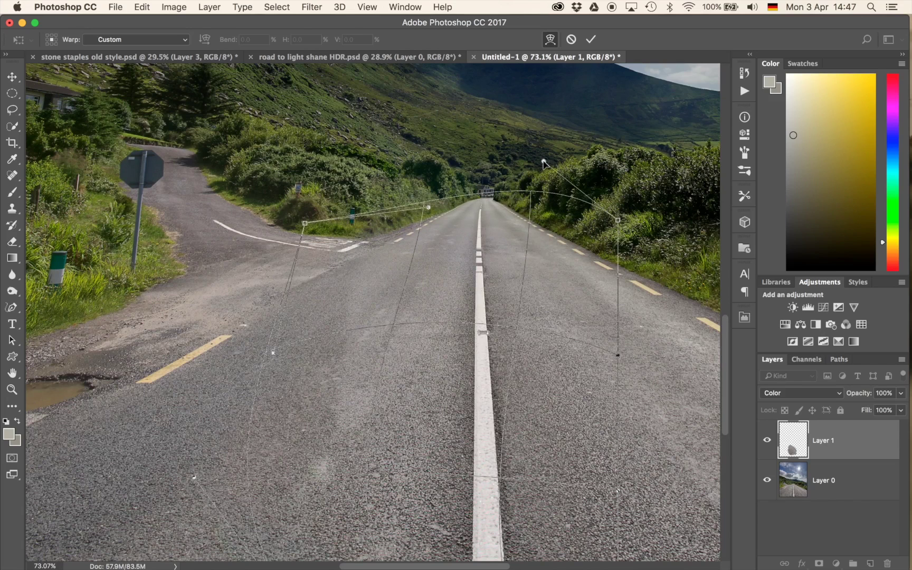
pyautogui.moveTo(452, 283); pyautogui.dragTo(462, 274)
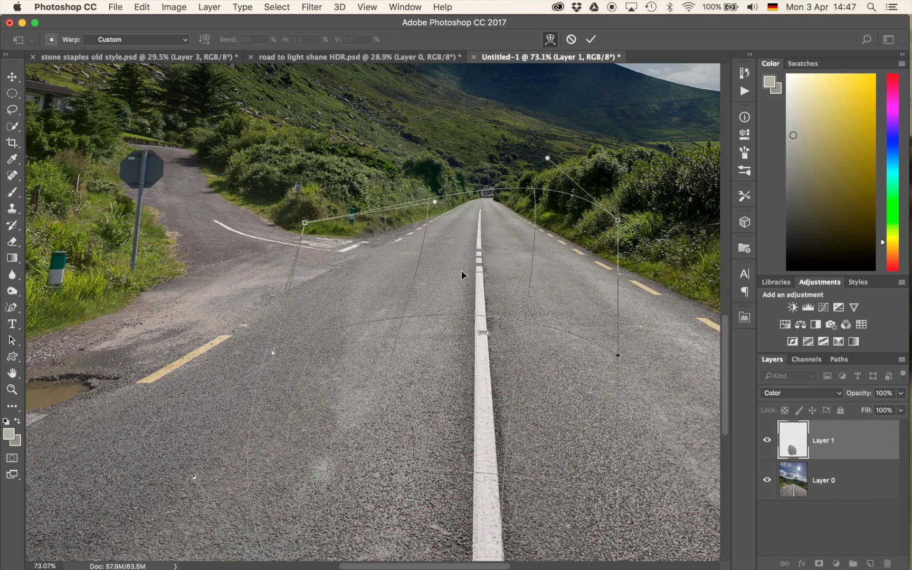
pyautogui.moveTo(378, 227); pyautogui.dragTo(379, 233)
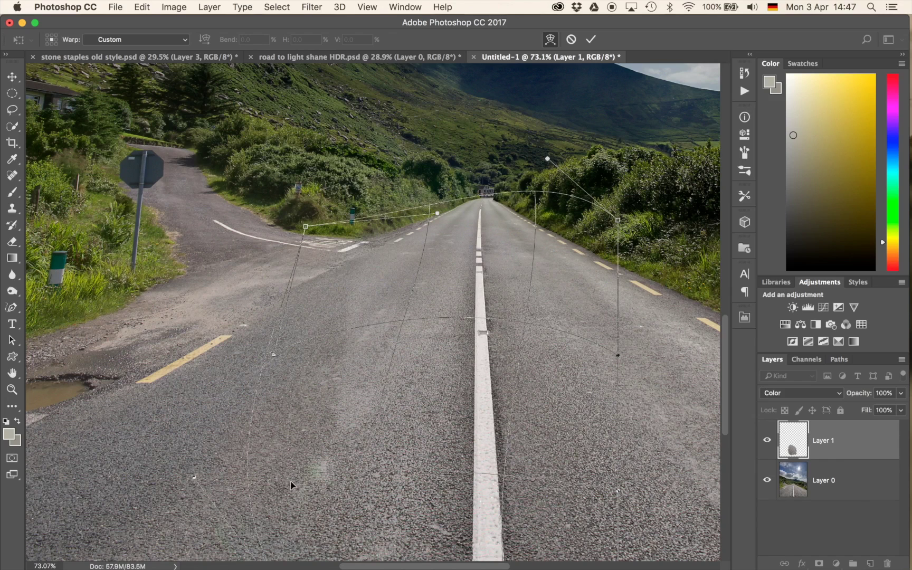
pyautogui.moveTo(290, 484); pyautogui.dragTo(273, 483)
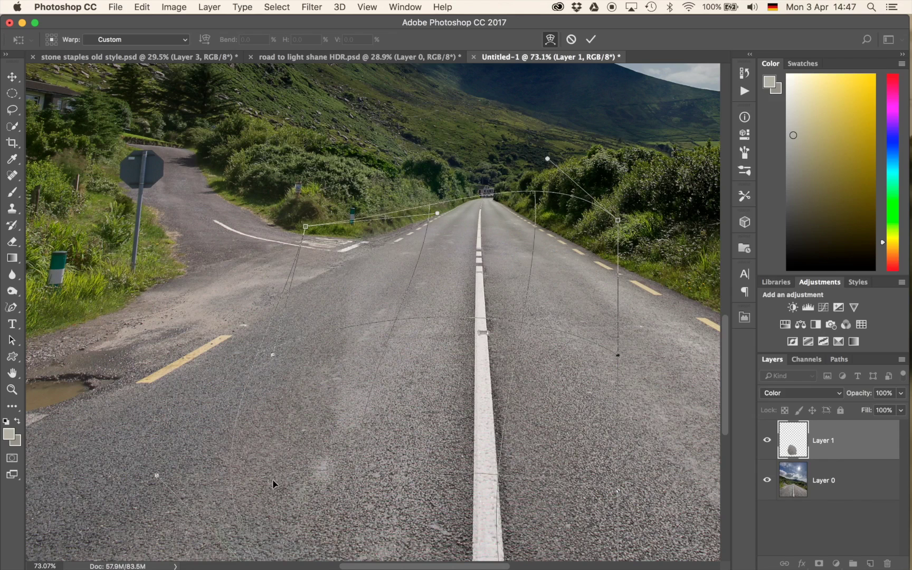
pyautogui.press('Return')
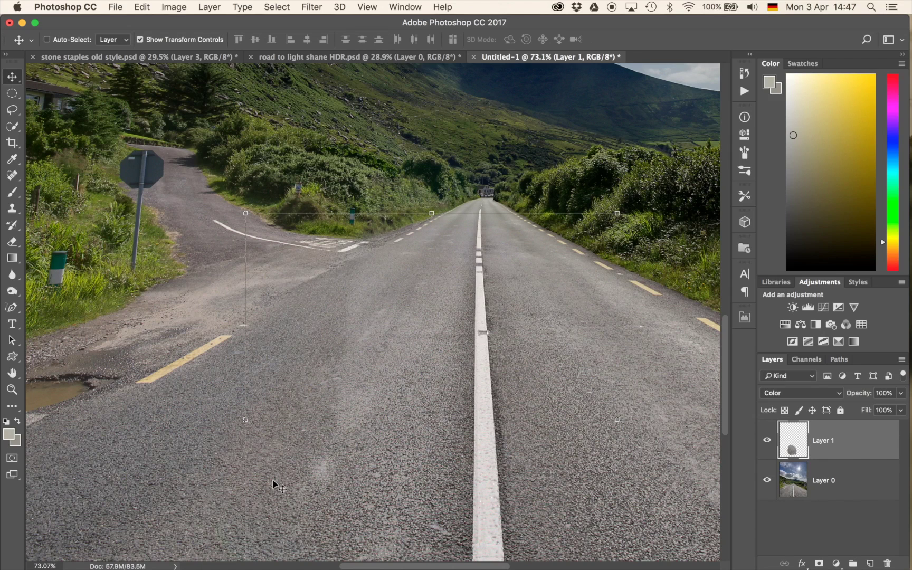
# - Make the original photo layer active and compare to confirm the flare is hidden
pyautogui.click(793, 479)
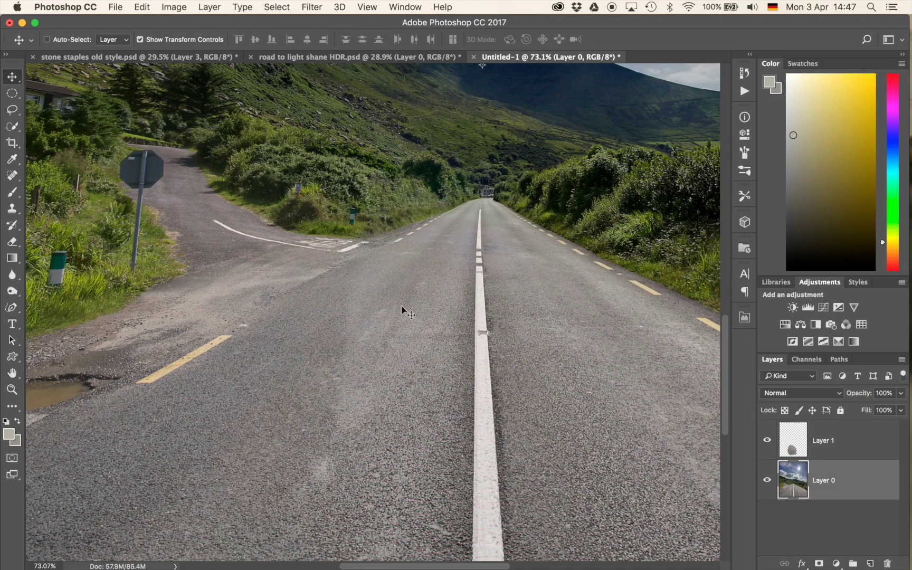
pyautogui.keyDown('alt'); pyautogui.scroll(-2, 401, 305); pyautogui.keyUp('alt')
pyautogui.keyDown('alt'); pyautogui.scroll(-2, 401, 305); pyautogui.keyUp('alt')
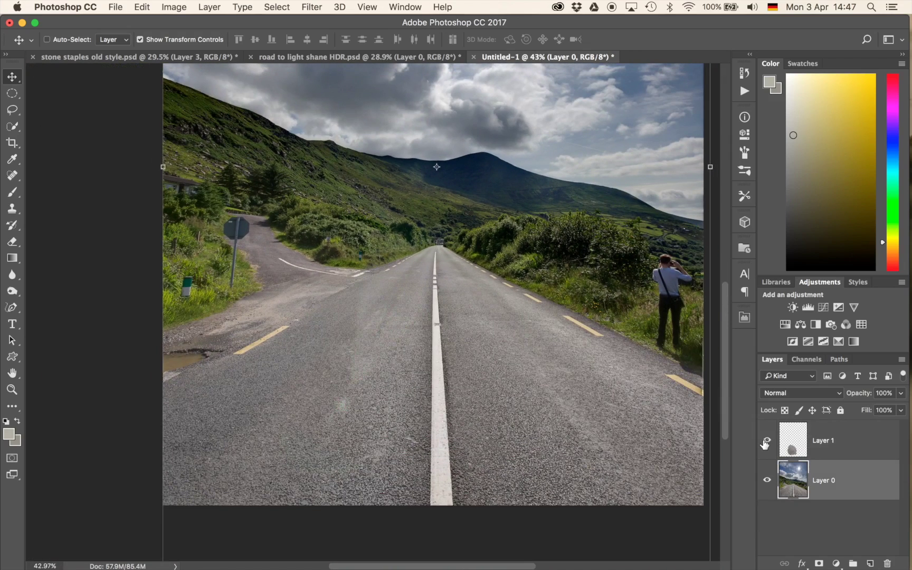
pyautogui.keyDown('alt'); pyautogui.scroll(3, 410, 311); pyautogui.keyUp('alt')
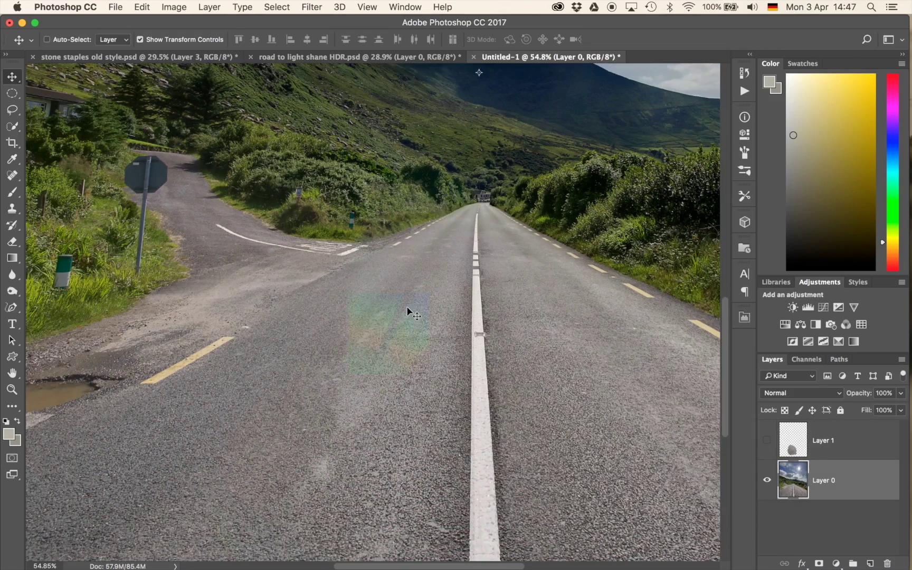
pyautogui.keyDown('alt'); pyautogui.scroll(1, 411, 316); pyautogui.keyUp('alt')
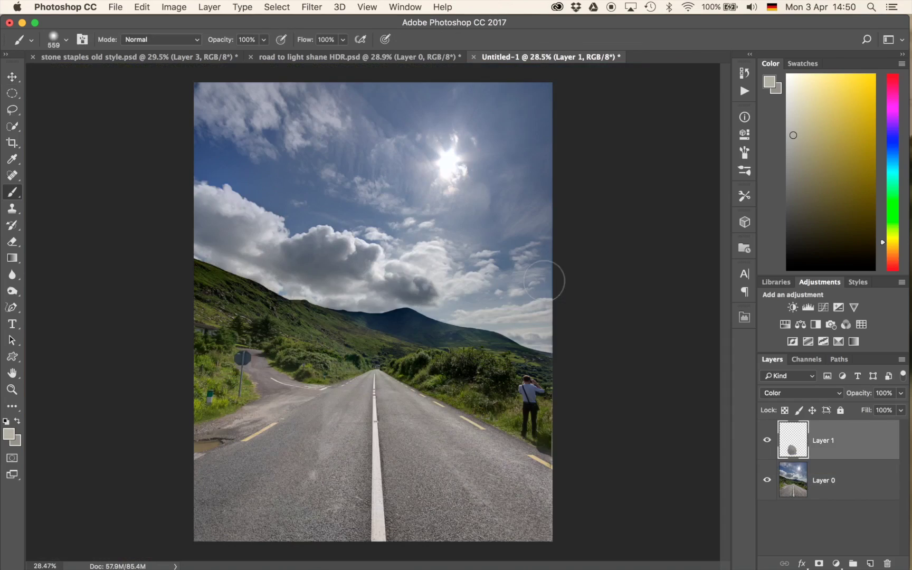
# - Zoom into the road and shrink the brush to about 295 px
pyautogui.scroll(5, 544, 280)
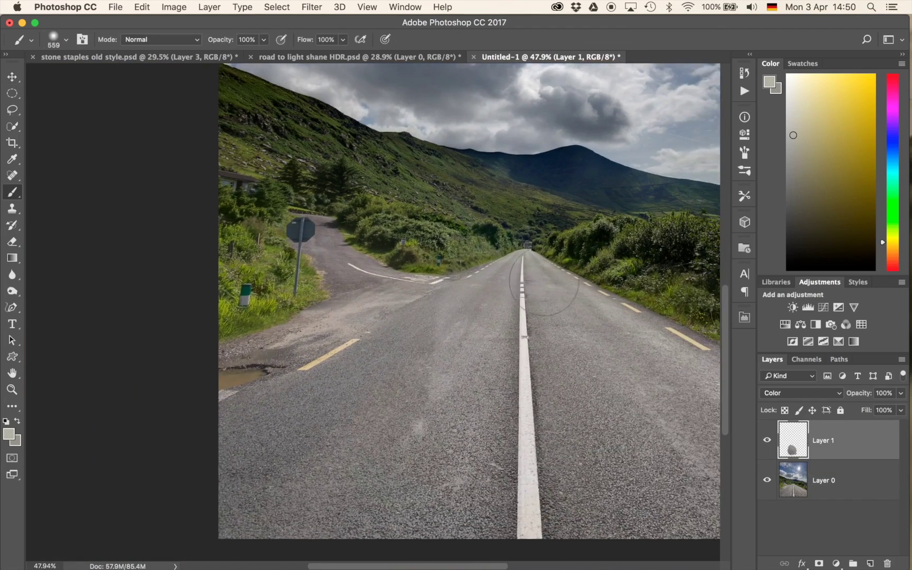
pyautogui.scroll(3, 449, 281)
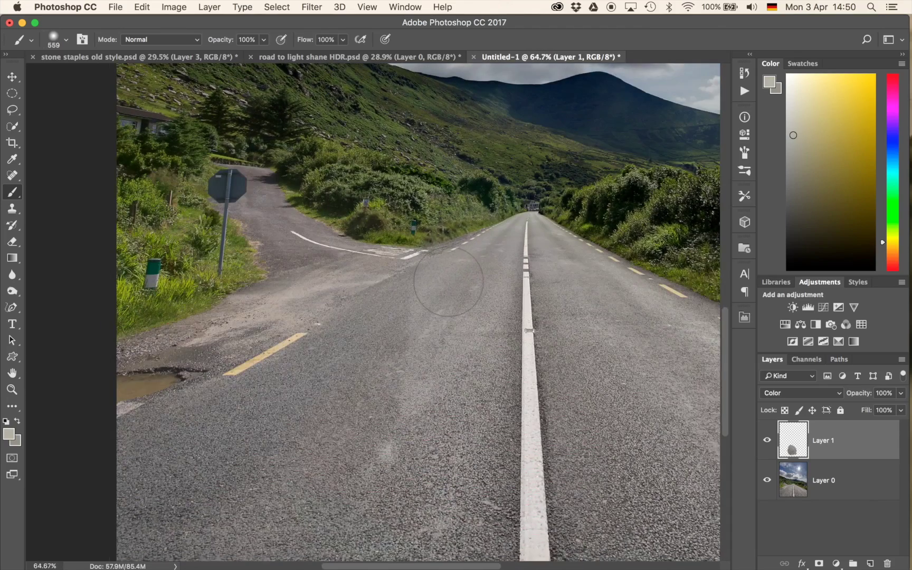
pyautogui.scroll(1, 449, 281)
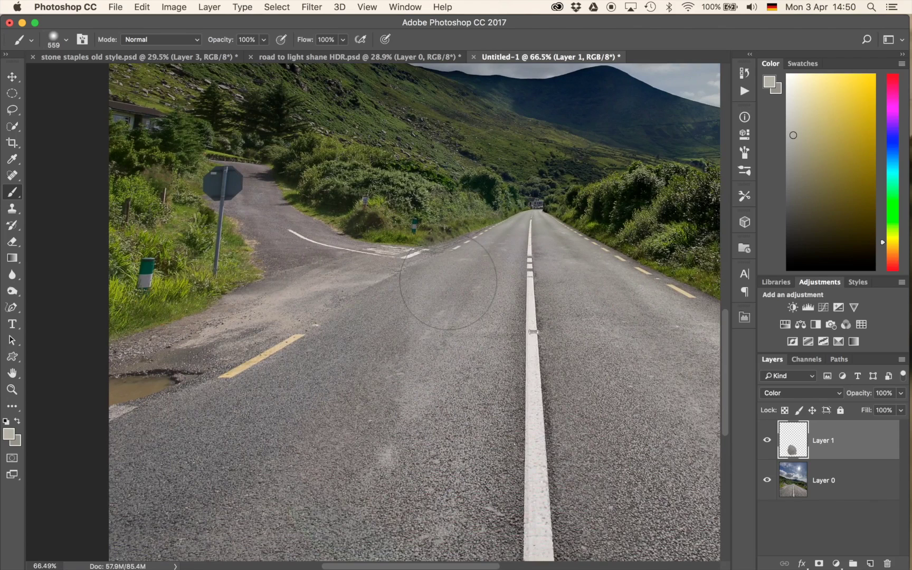
pyautogui.hscroll(3, 449, 282)
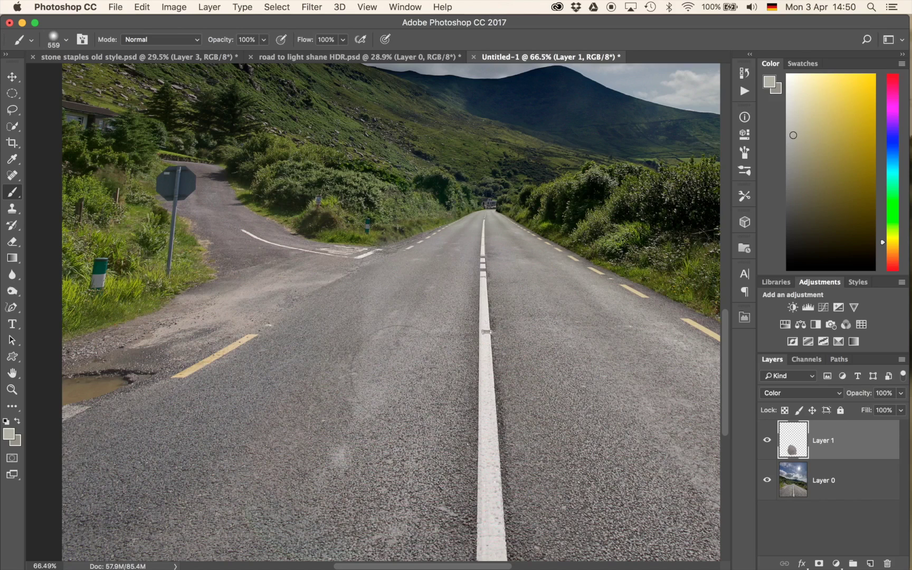
pyautogui.moveTo(584, 301); pyautogui.dragTo(534, 297)
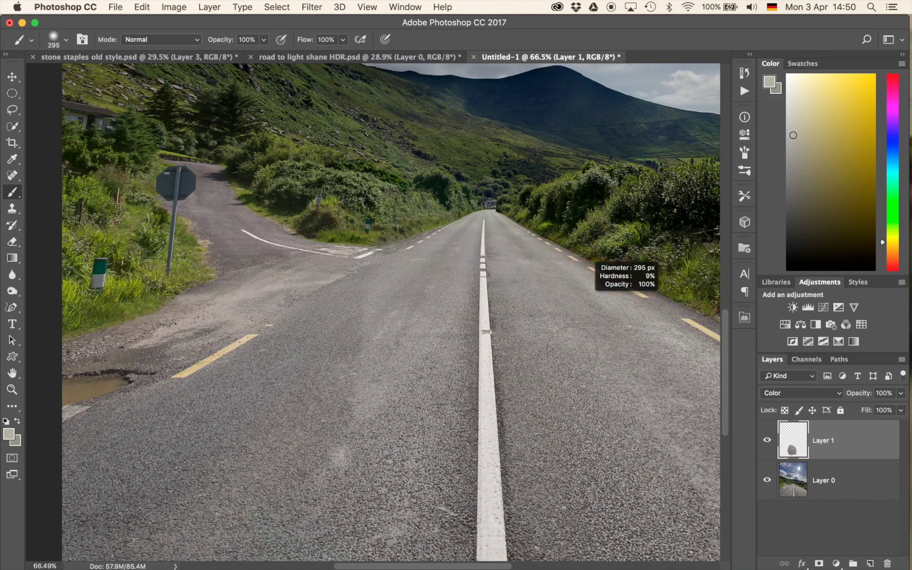
pyautogui.click(824, 307)
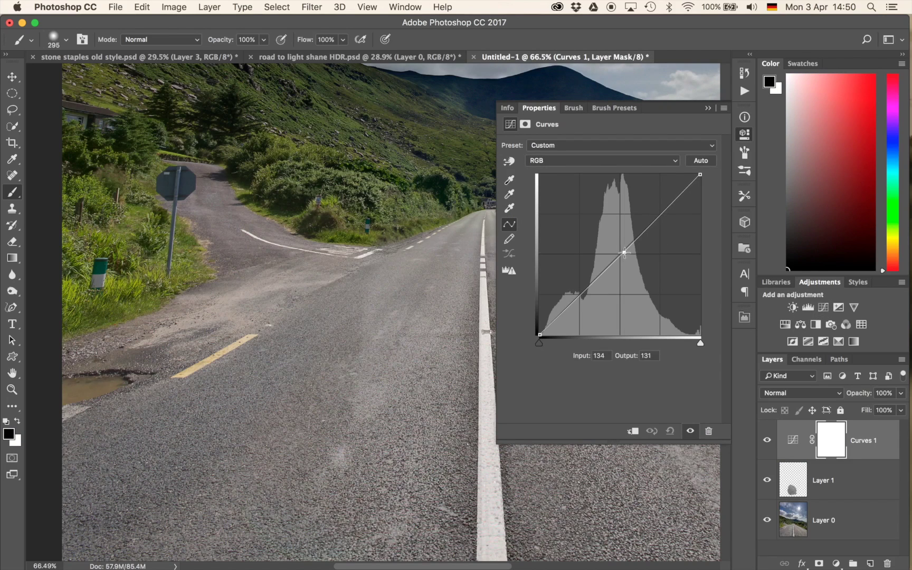
# - Pull the Curves 1 curve down to darken, then invert its mask to hide the effect
pyautogui.moveTo(624, 252); pyautogui.dragTo(637, 266)
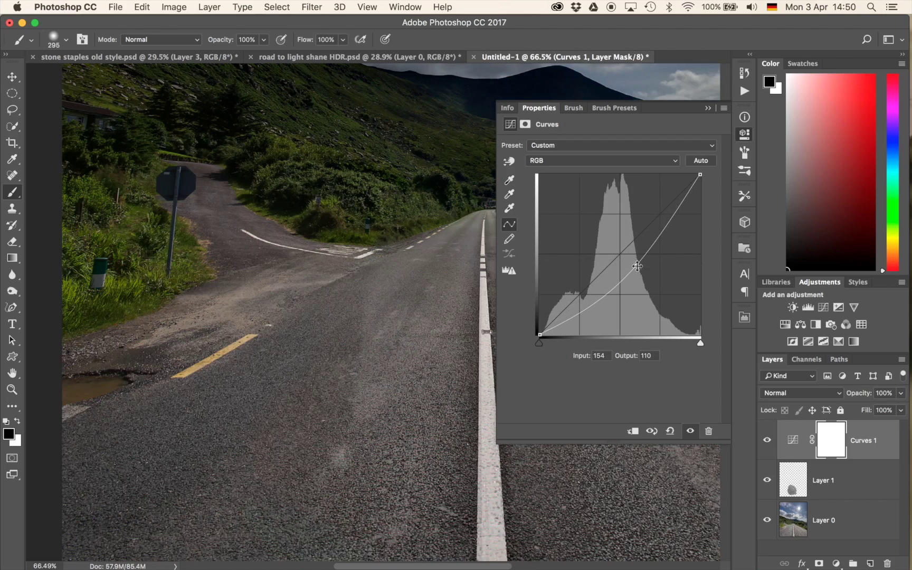
pyautogui.click(706, 109)
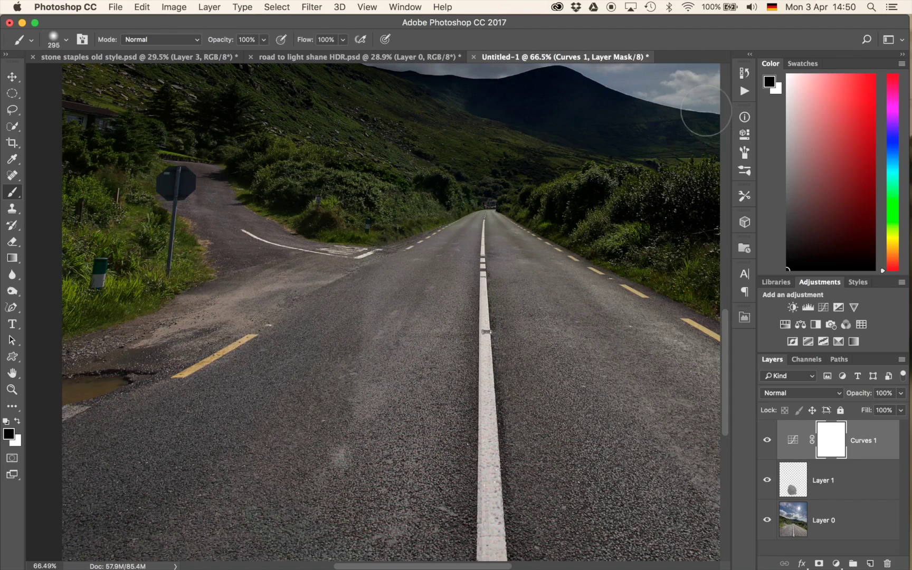
pyautogui.press('super+i')
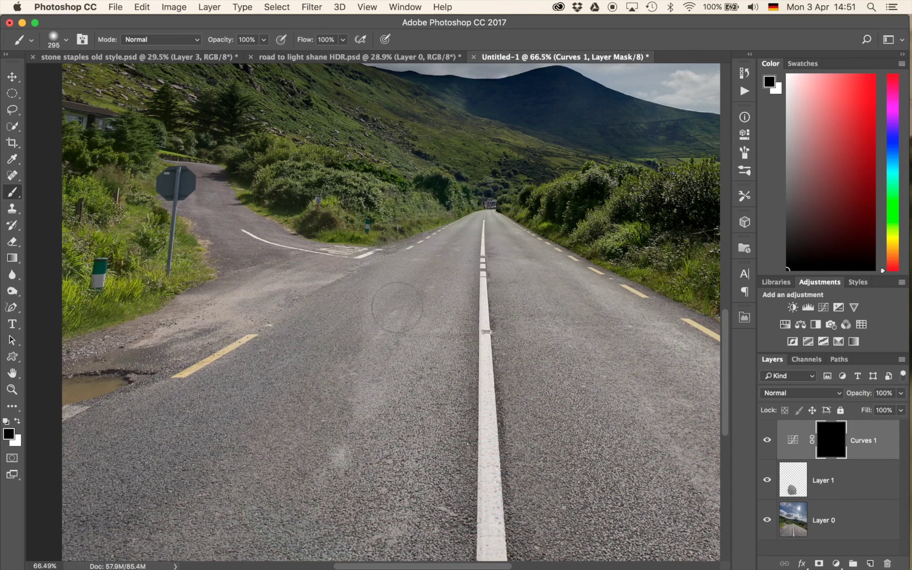
# - Paint the darkening back over the bright road patch with a small white brush at 10% opacity
pyautogui.press('1')
pyautogui.keyDown('ctrl'); pyautogui.keyDown('alt'); pyautogui.moveTo(403, 315); pyautogui.dragTo(400, 327); pyautogui.keyUp('alt'); pyautogui.keyUp('ctrl')
pyautogui.press('x')
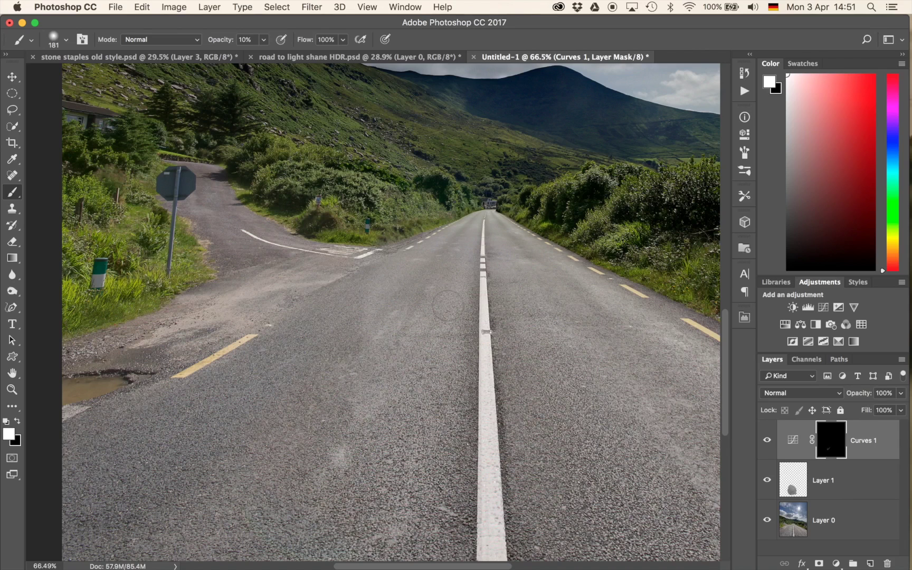
pyautogui.moveTo(386, 307); pyautogui.dragTo(391, 277)
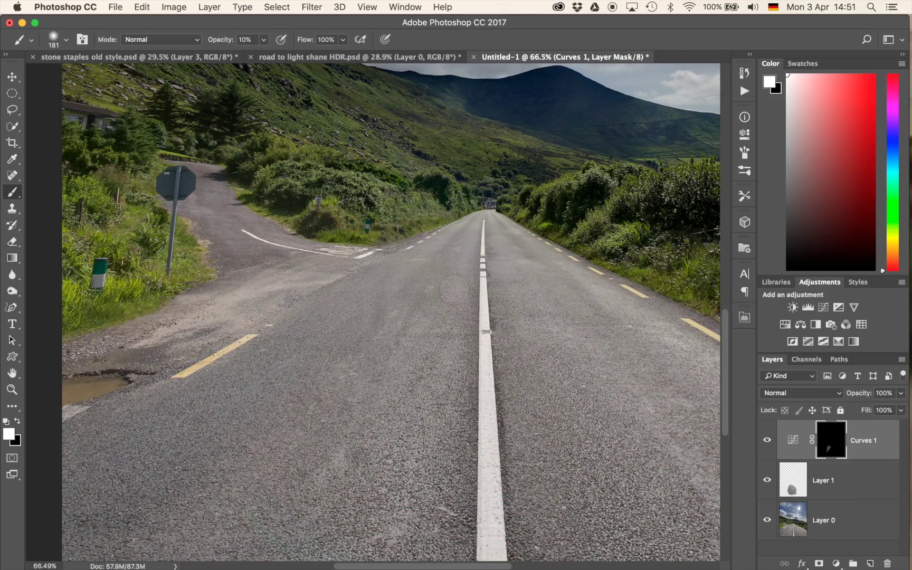
pyautogui.scroll(-5, 400, 287)
pyautogui.scroll(8, 401, 287)
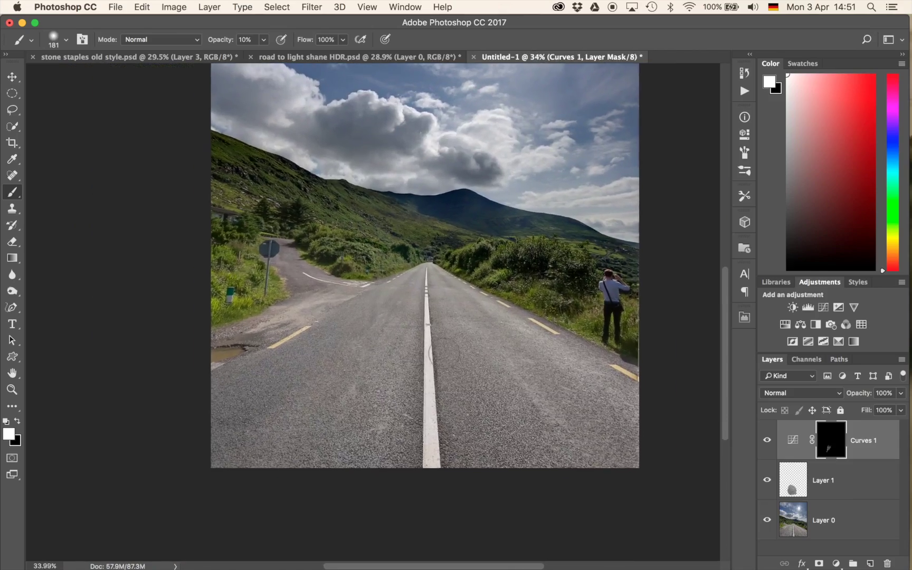
pyautogui.scroll(2, 375, 290)
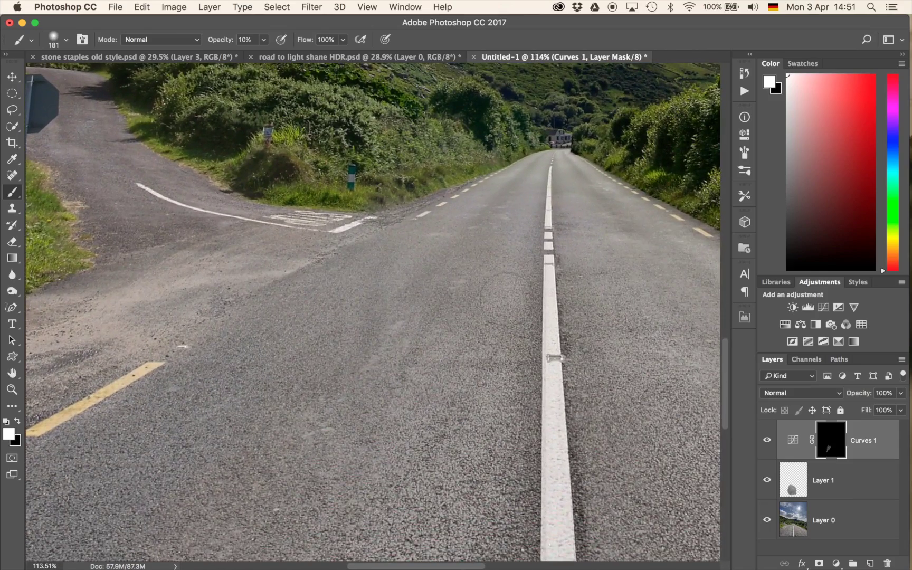
pyautogui.press('x')
pyautogui.scroll(-4, 550, 325)
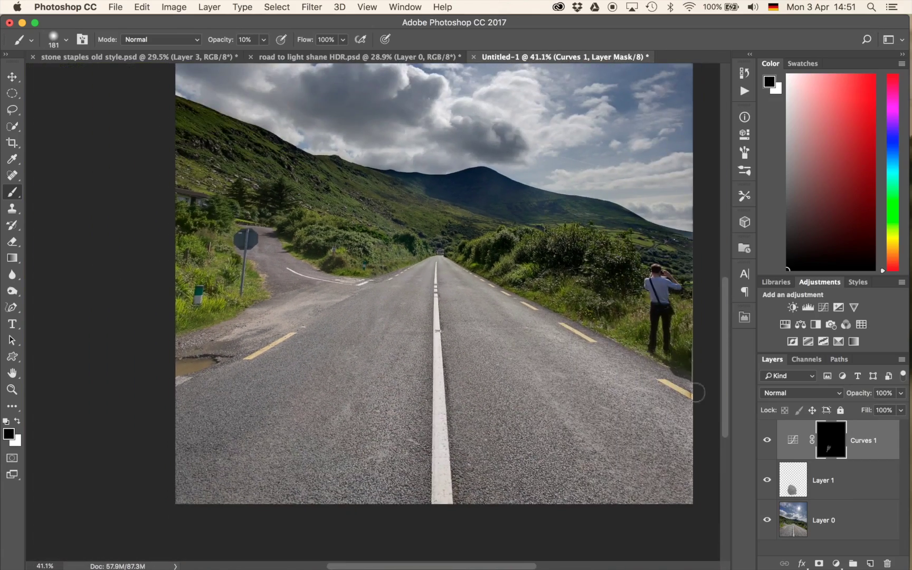
pyautogui.click(768, 440)
pyautogui.click(768, 440)
pyautogui.click(768, 440)
pyautogui.click(768, 439)
pyautogui.click(767, 441)
pyautogui.click(767, 441)
pyautogui.scroll(-5, 324, 297)
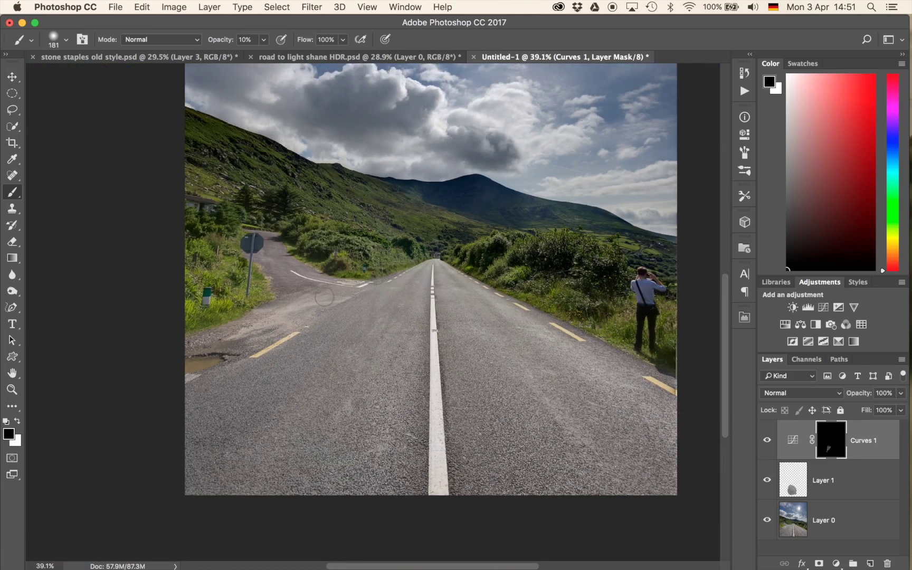
pyautogui.scroll(2, 324, 297)
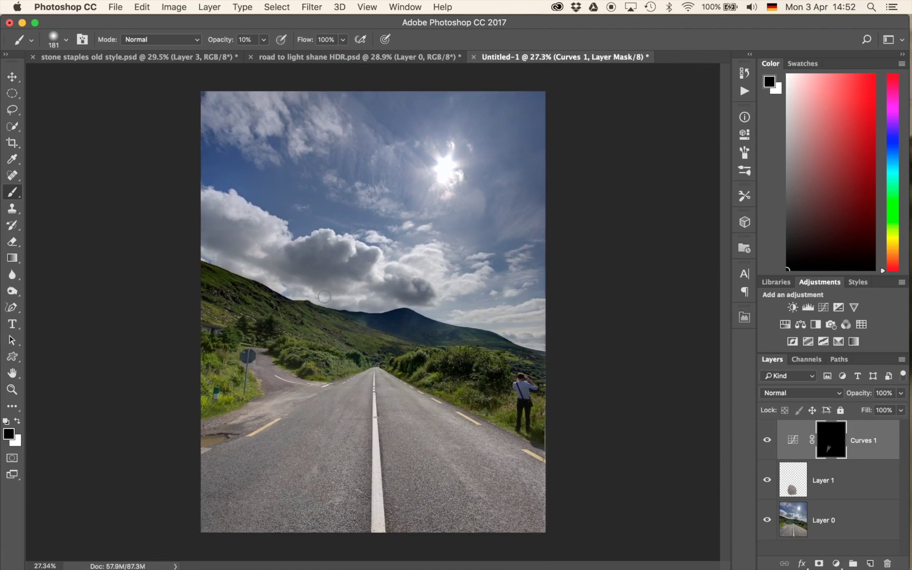
pyautogui.keyDown('alt'); pyautogui.click(768, 521); pyautogui.keyUp('alt')
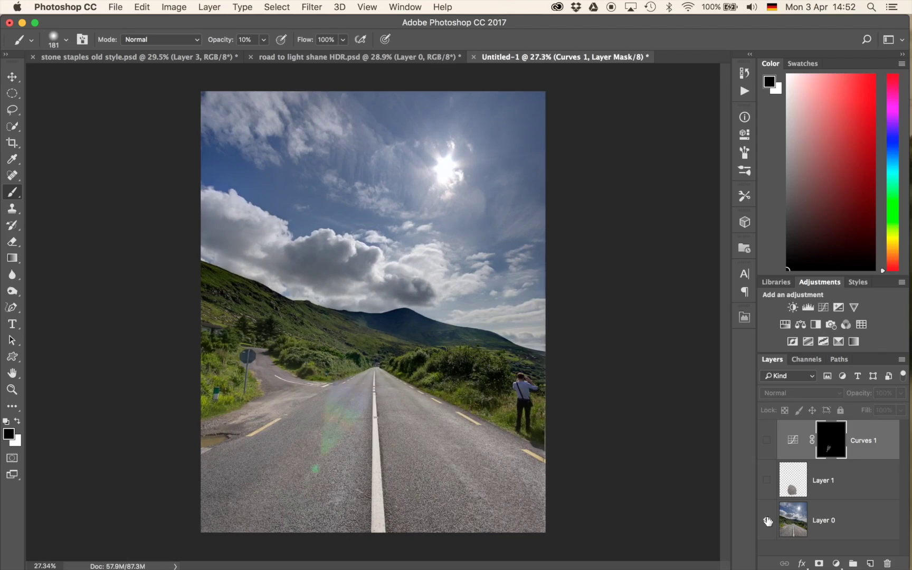
pyautogui.keyDown('alt'); pyautogui.click(767, 521); pyautogui.keyUp('alt')
pyautogui.keyDown('alt'); pyautogui.click(767, 521); pyautogui.keyUp('alt')
pyautogui.keyDown('alt'); pyautogui.click(768, 521); pyautogui.keyUp('alt')
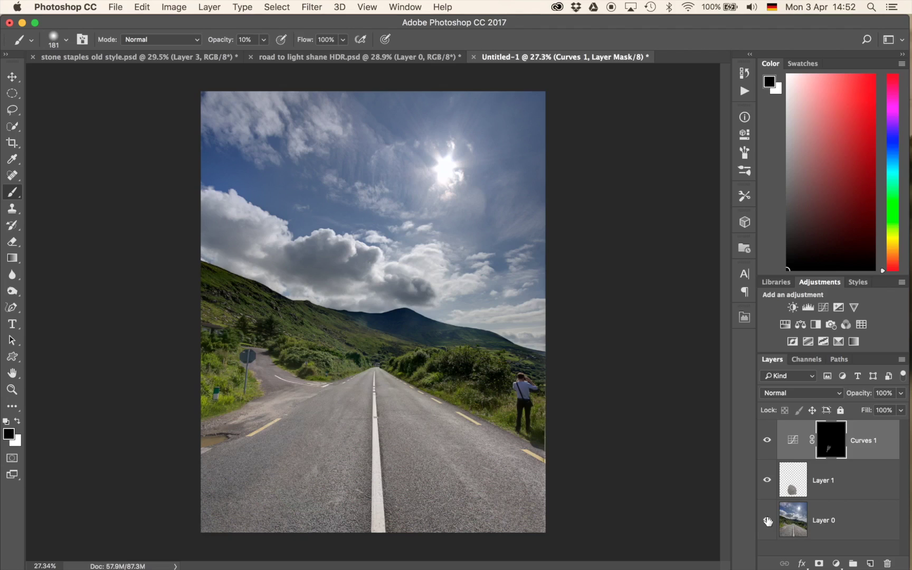
# - Sample the road's light grey, add a layer above Curves 1, and set a 123 px Spot Healing Brush
pyautogui.scroll(5, 324, 415)
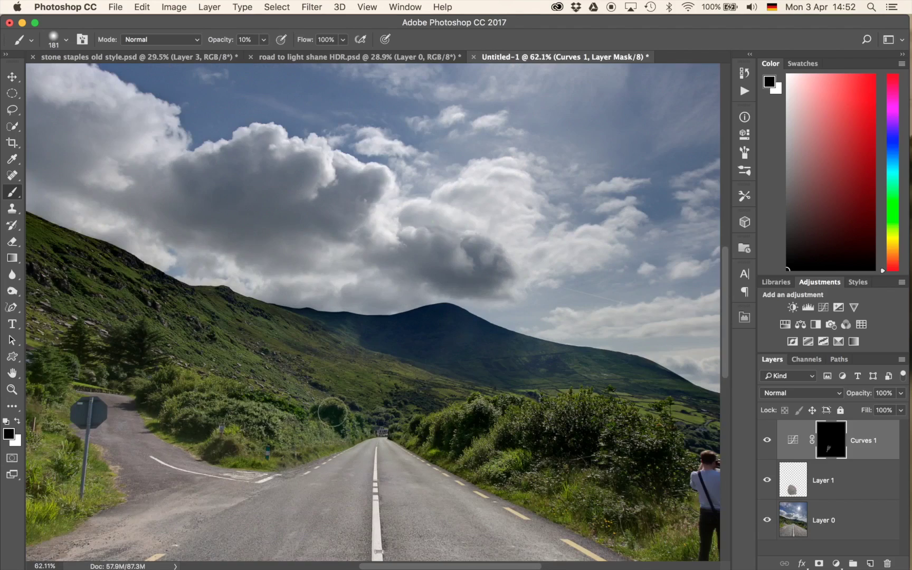
pyautogui.hscroll(-5, 327, 412)
pyautogui.hscroll(2, 334, 409)
pyautogui.scroll(6, 334, 407)
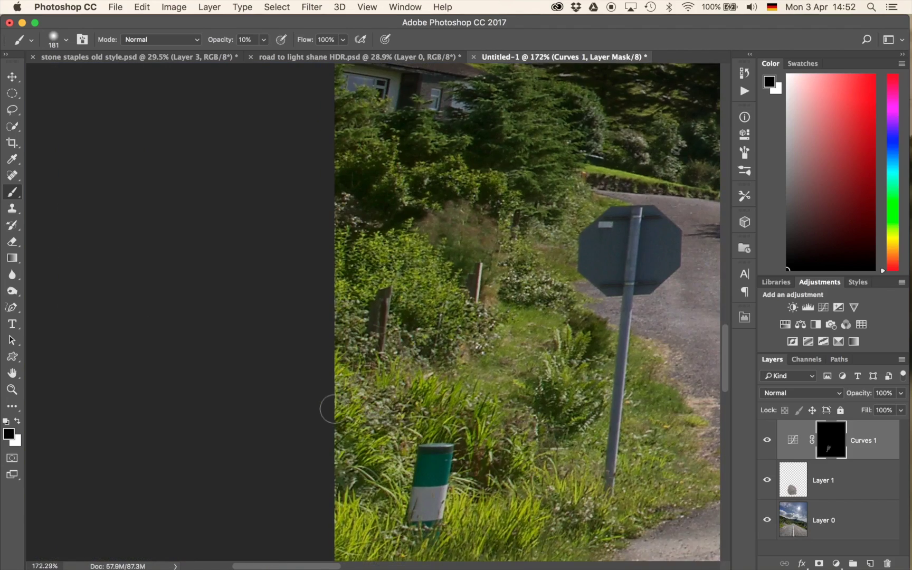
pyautogui.hscroll(-5, 333, 408)
pyautogui.scroll(-3, 333, 408)
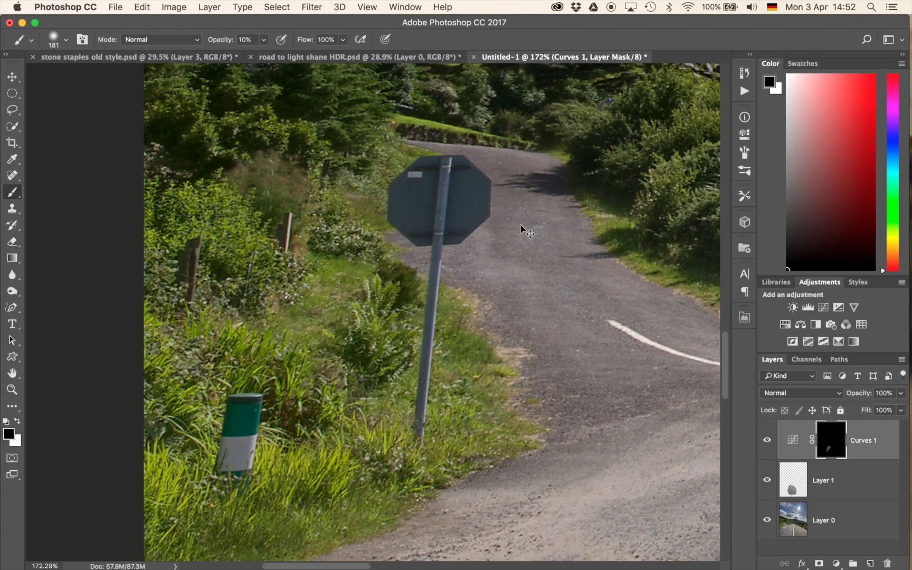
pyautogui.keyDown('alt'); pyautogui.click(522, 227); pyautogui.keyUp('alt')
pyautogui.press('super+shift+alt+n')
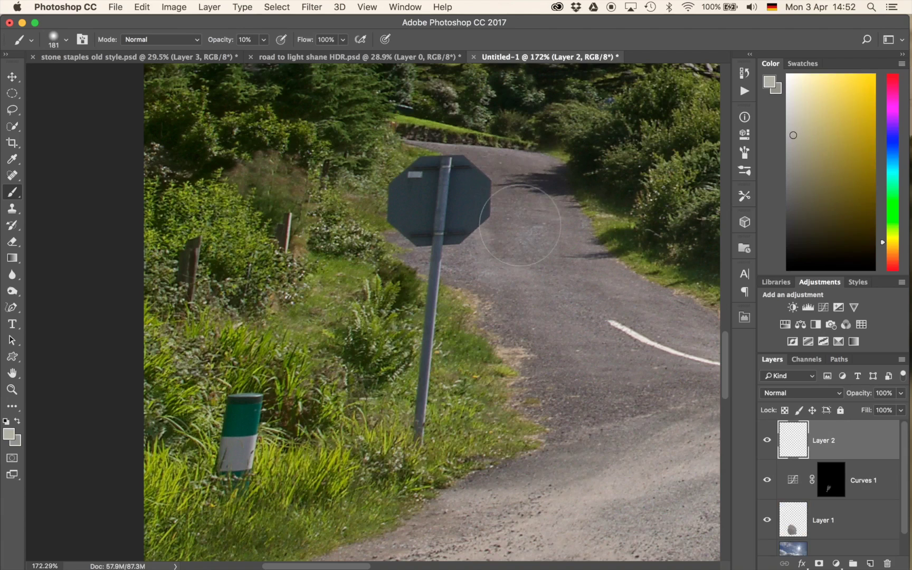
pyautogui.click(13, 176)
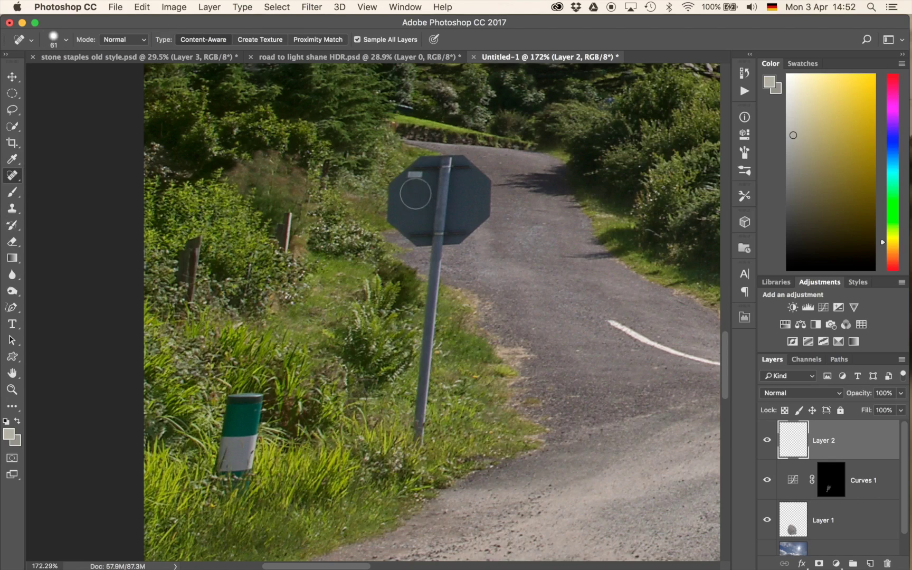
pyautogui.moveTo(414, 193); pyautogui.dragTo(448, 192)
# - Heal away the road sign by the bend, the grey pole, and nearby spots on the verge
pyautogui.moveTo(407, 204)
pyautogui.mouseDown()
pyautogui.moveTo(401, 197)
pyautogui.moveTo(427, 174)
pyautogui.moveTo(469, 191)
pyautogui.moveTo(421, 223)
pyautogui.moveTo(441, 243)
pyautogui.mouseUp()
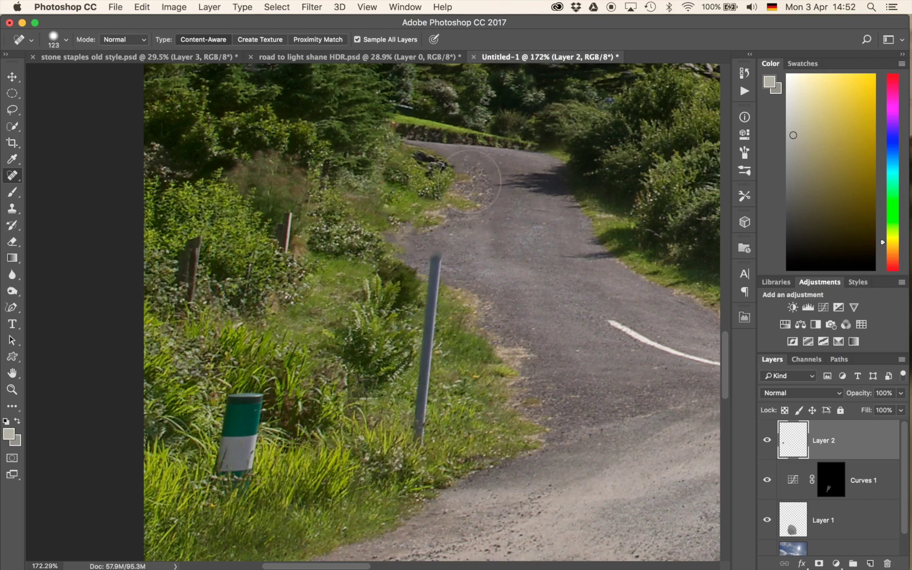
pyautogui.click(464, 192)
pyautogui.click(497, 201)
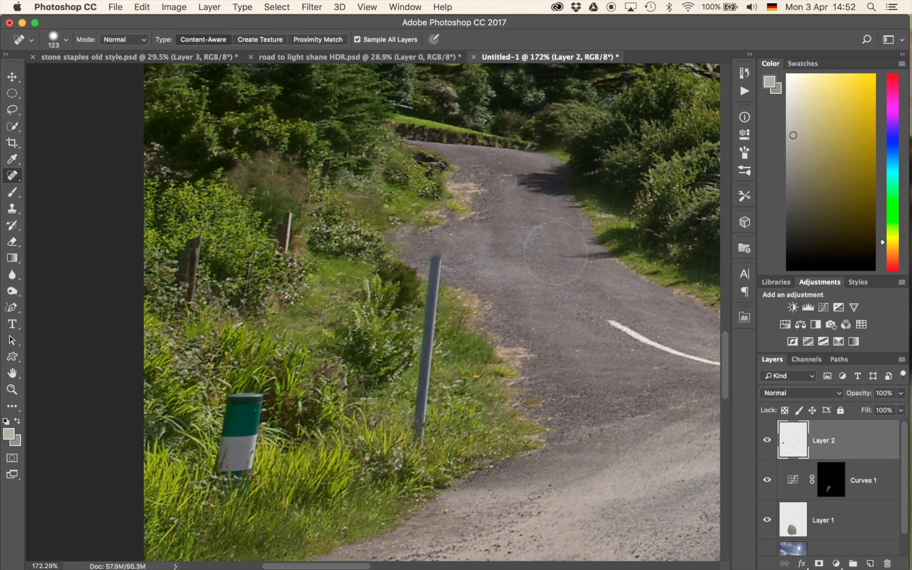
pyautogui.press('super+alt+z')
pyautogui.press('super+alt+z')
pyautogui.press('super+alt+z')
pyautogui.moveTo(417, 210)
pyautogui.mouseDown()
pyautogui.moveTo(394, 213)
pyautogui.moveTo(404, 193)
pyautogui.moveTo(438, 173)
pyautogui.moveTo(462, 180)
pyautogui.moveTo(478, 204)
pyautogui.moveTo(462, 227)
pyautogui.moveTo(439, 232)
pyautogui.moveTo(432, 248)
pyautogui.moveTo(449, 232)
pyautogui.mouseUp()
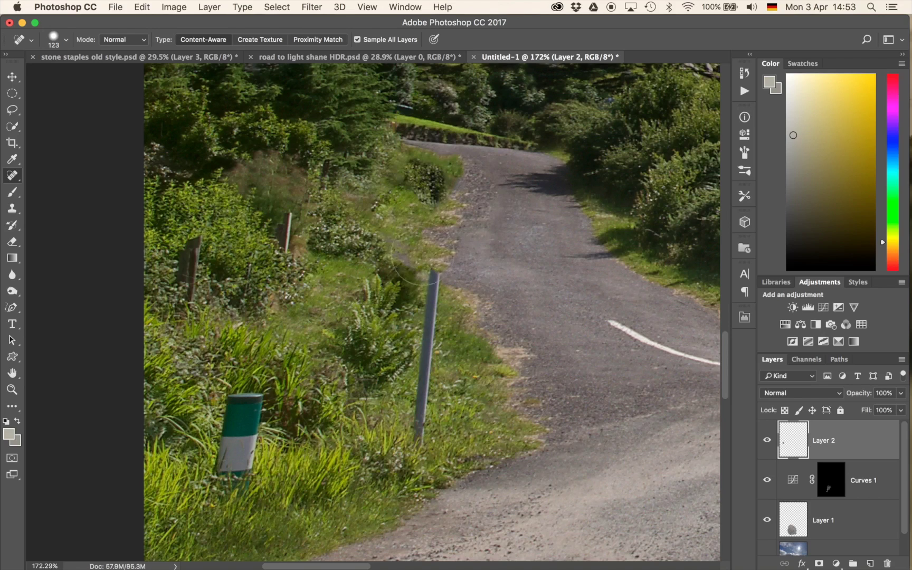
pyautogui.click(406, 252)
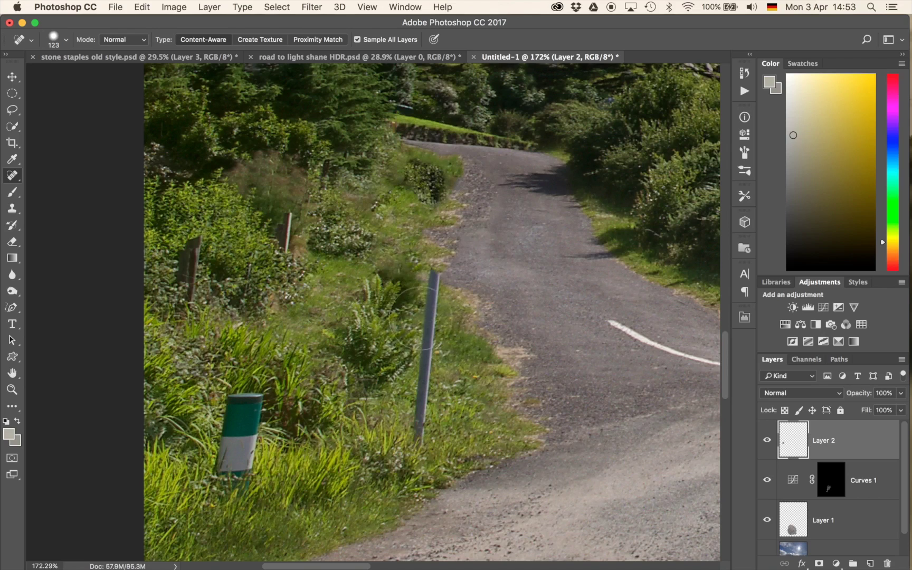
pyautogui.moveTo(430, 274); pyautogui.dragTo(427, 423)
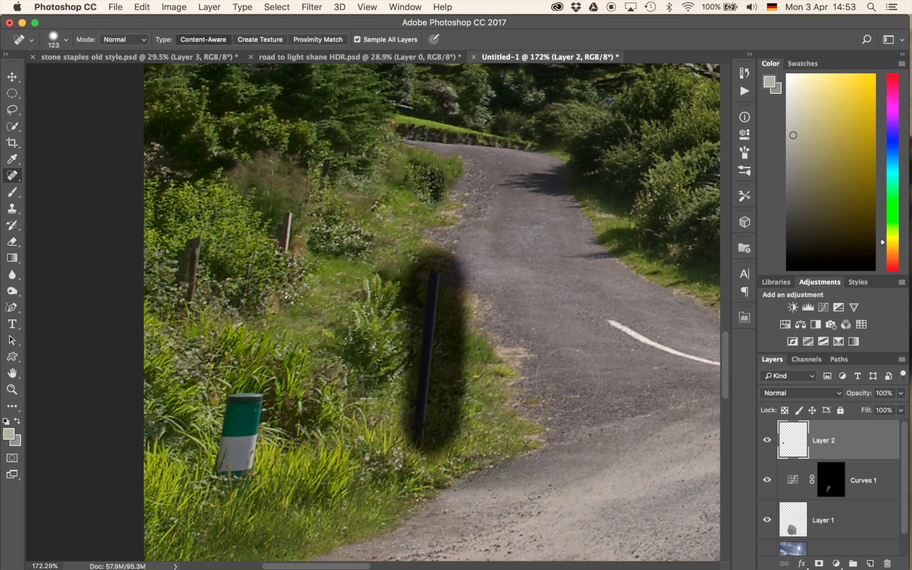
pyautogui.click(414, 311)
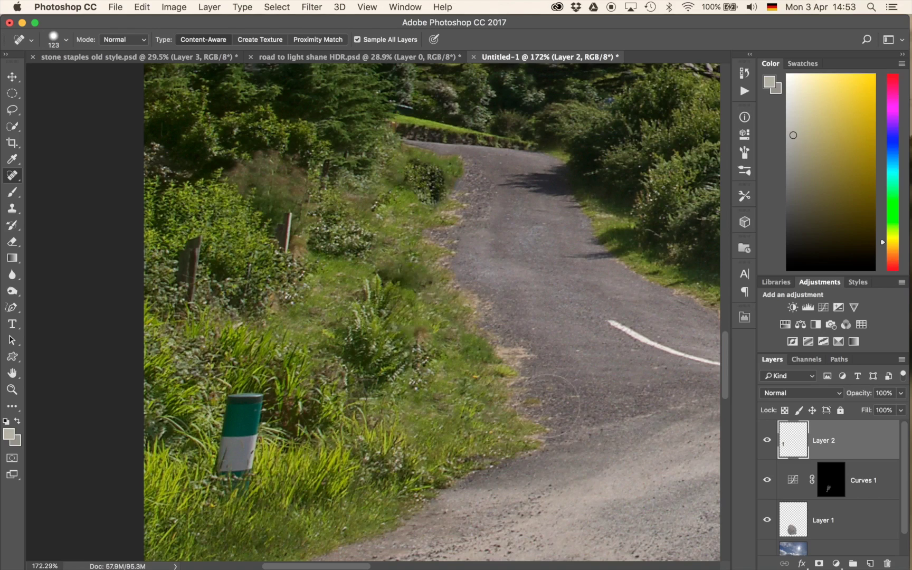
# - With a 35 px brush, heal small grass spots and gravel-edge marks, then attempt the green post
pyautogui.moveTo(395, 305); pyautogui.dragTo(364, 304)
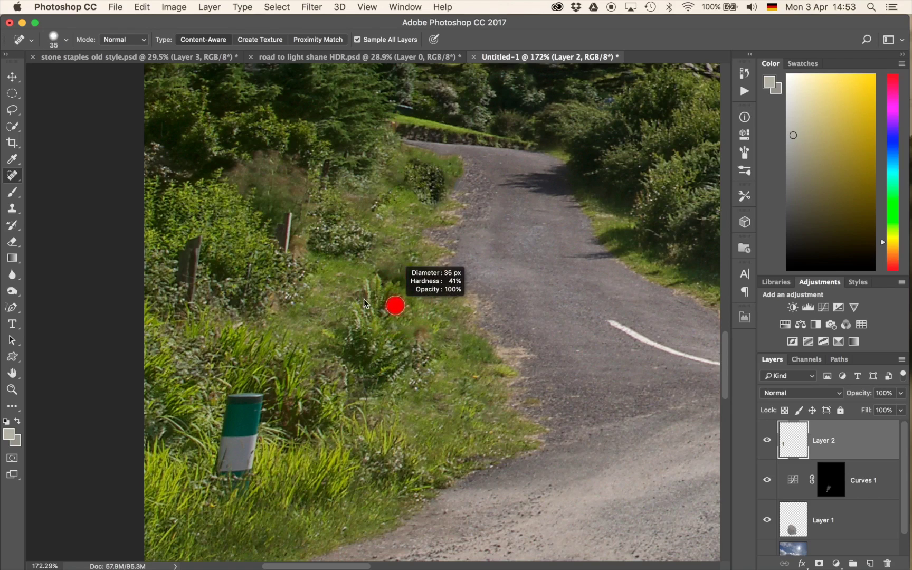
pyautogui.click(405, 333)
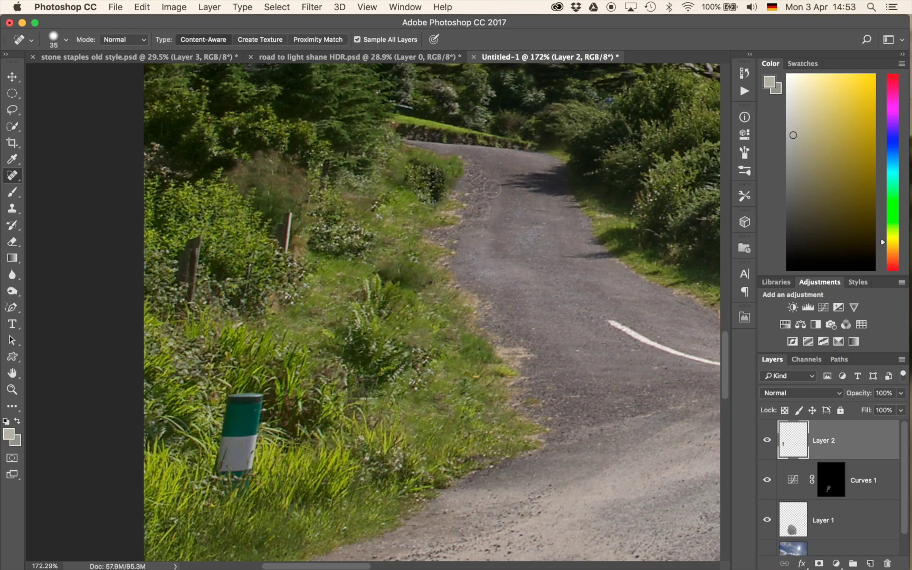
pyautogui.moveTo(491, 189)
pyautogui.mouseDown()
pyautogui.moveTo(480, 212)
pyautogui.moveTo(482, 179)
pyautogui.moveTo(500, 170)
pyautogui.moveTo(467, 183)
pyautogui.mouseUp()
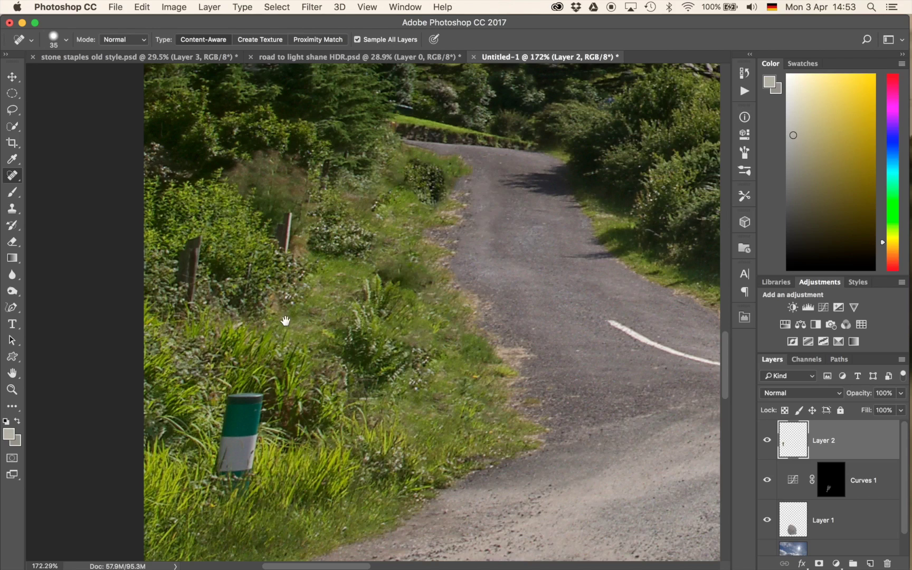
pyautogui.moveTo(284, 321); pyautogui.dragTo(345, 280)
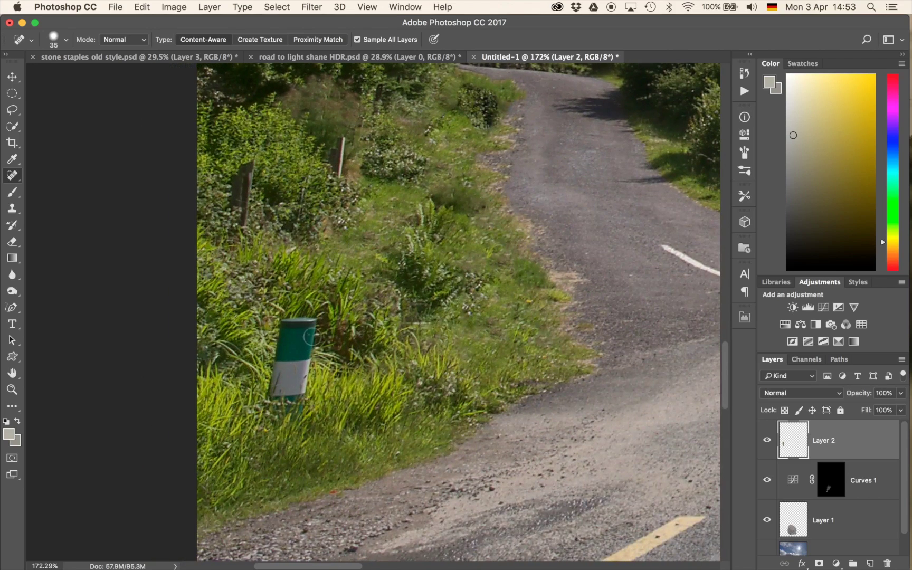
pyautogui.moveTo(301, 328)
pyautogui.mouseDown()
pyautogui.moveTo(344, 327)
pyautogui.moveTo(296, 333)
pyautogui.moveTo(287, 384)
pyautogui.moveTo(304, 377)
pyautogui.moveTo(284, 350)
pyautogui.moveTo(270, 356)
pyautogui.moveTo(296, 349)
pyautogui.moveTo(286, 325)
pyautogui.moveTo(308, 323)
pyautogui.moveTo(298, 384)
pyautogui.moveTo(283, 394)
pyautogui.moveTo(286, 341)
pyautogui.moveTo(335, 329)
pyautogui.moveTo(316, 364)
pyautogui.mouseUp()
# - Undo the failed healing and try patching the green post with the Patch Tool on the empty layer
pyautogui.press('super+z')
pyautogui.press('super+z')
pyautogui.press('super+z')
pyautogui.press('super+z')
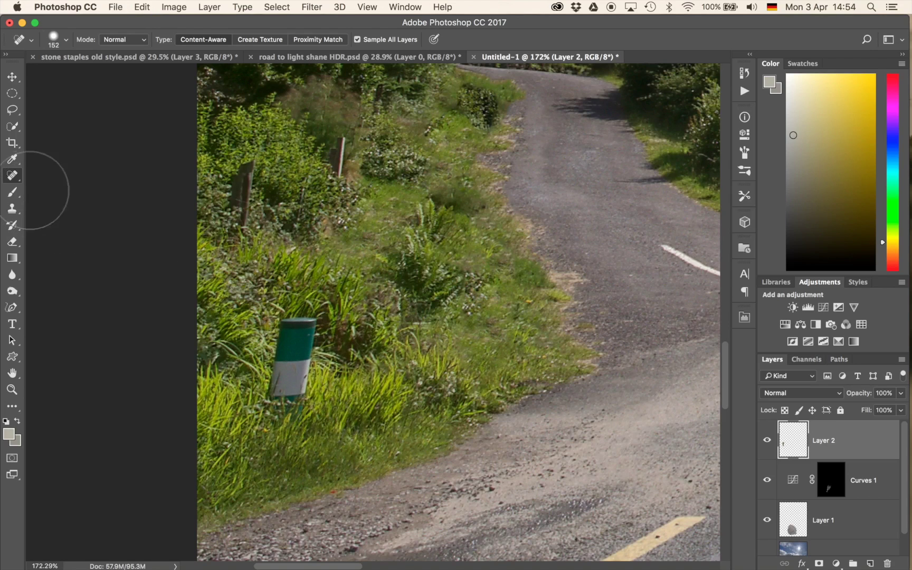
pyautogui.rightClick(11, 178)
pyautogui.click(64, 198)
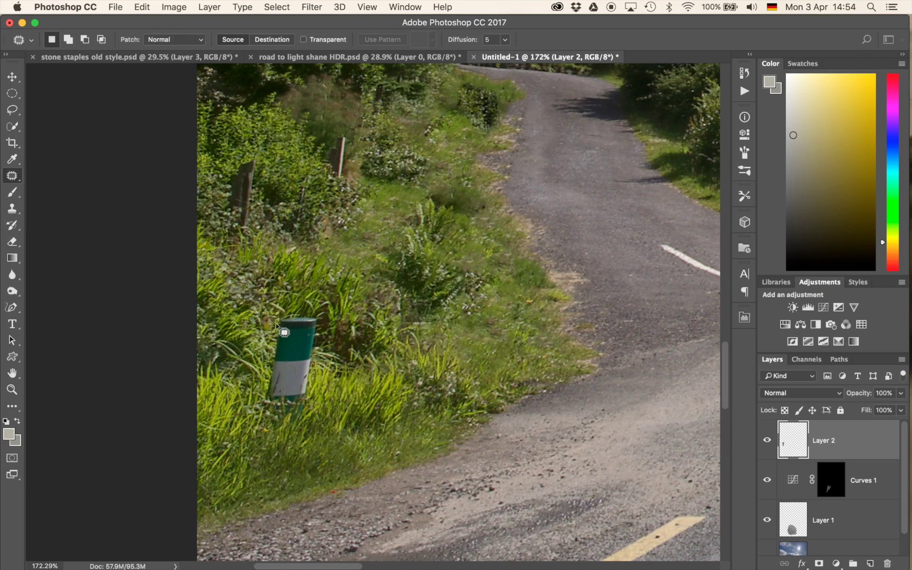
pyautogui.moveTo(273, 406); pyautogui.dragTo(311, 401)
pyautogui.moveTo(312, 319); pyautogui.dragTo(306, 312)
pyautogui.moveTo(270, 356); pyautogui.dragTo(255, 355)
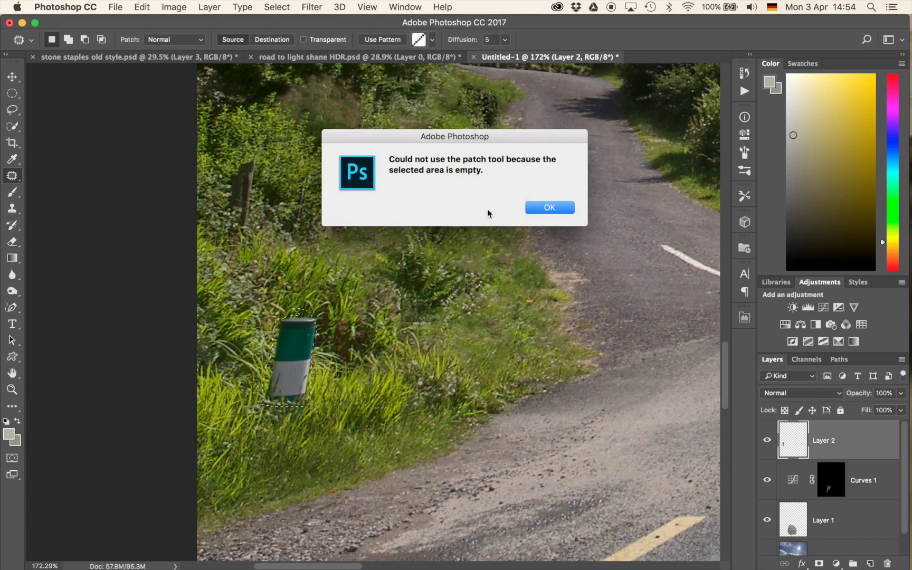
pyautogui.click(544, 206)
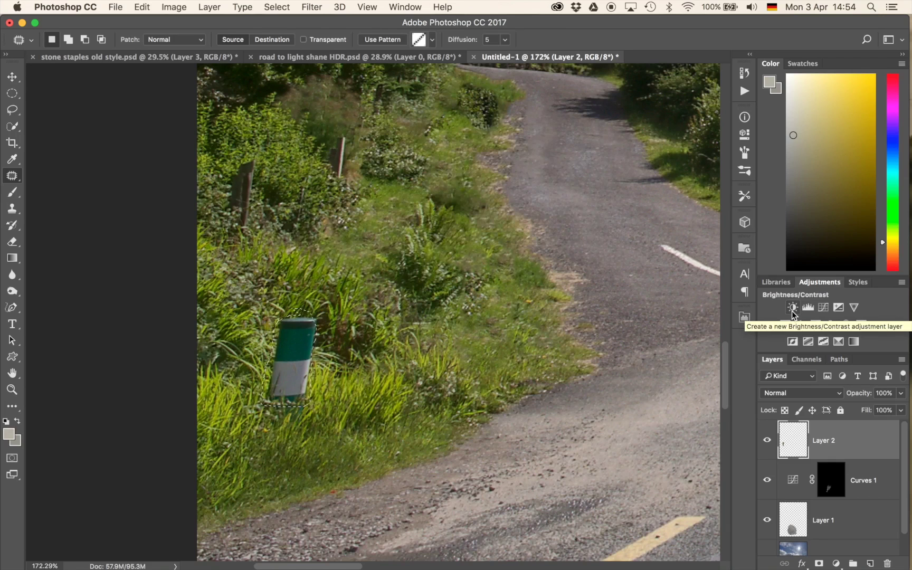
# - Stamp all visible layers into Layer 3 and patch the green post with nearby grass
pyautogui.press('super+alt+shift+e')
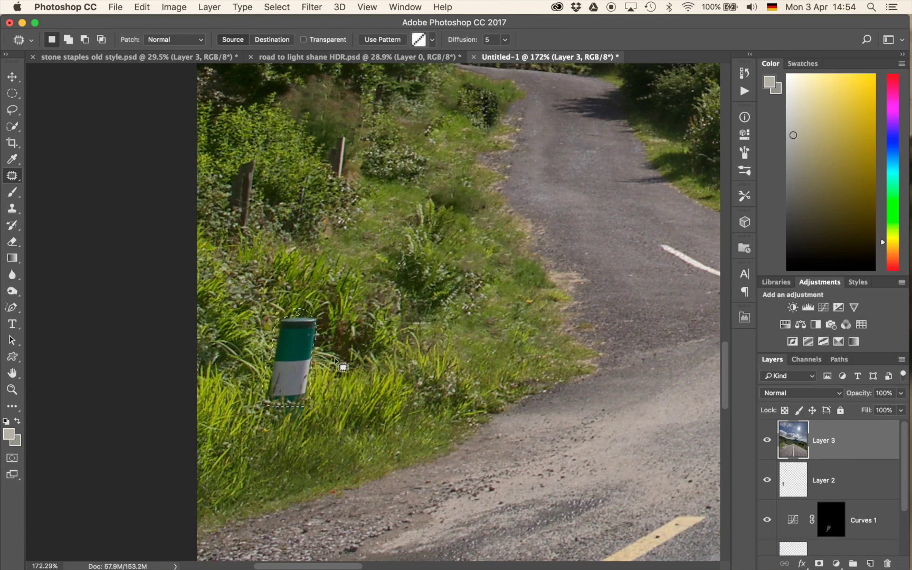
pyautogui.moveTo(307, 376); pyautogui.dragTo(364, 353)
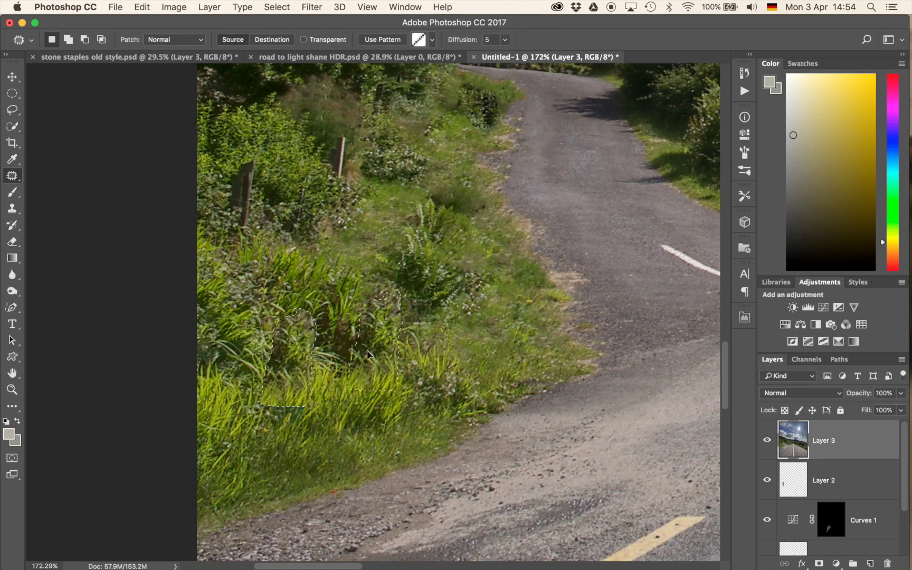
pyautogui.press('super+d')
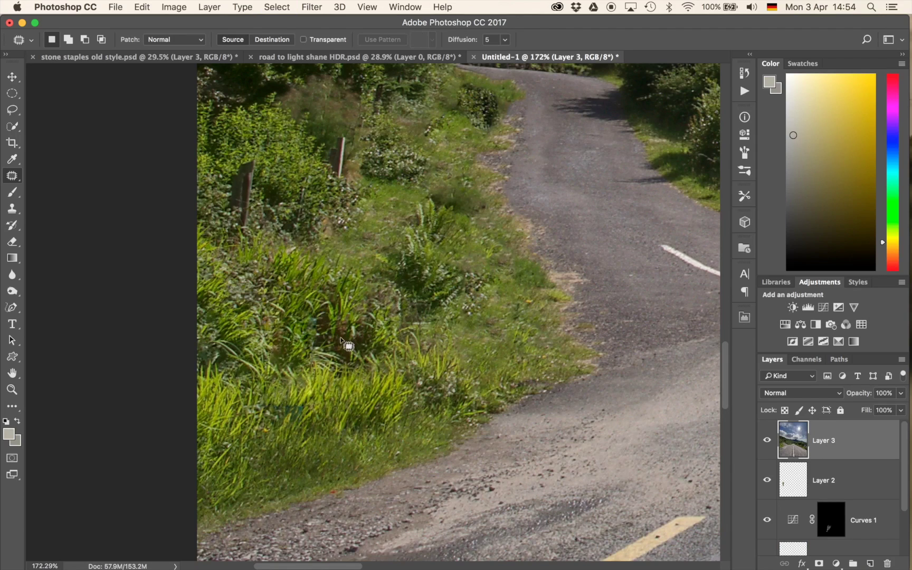
# - Patch the leftover blotches and dark spots in the grass, deselecting after each
pyautogui.moveTo(320, 389); pyautogui.dragTo(312, 378)
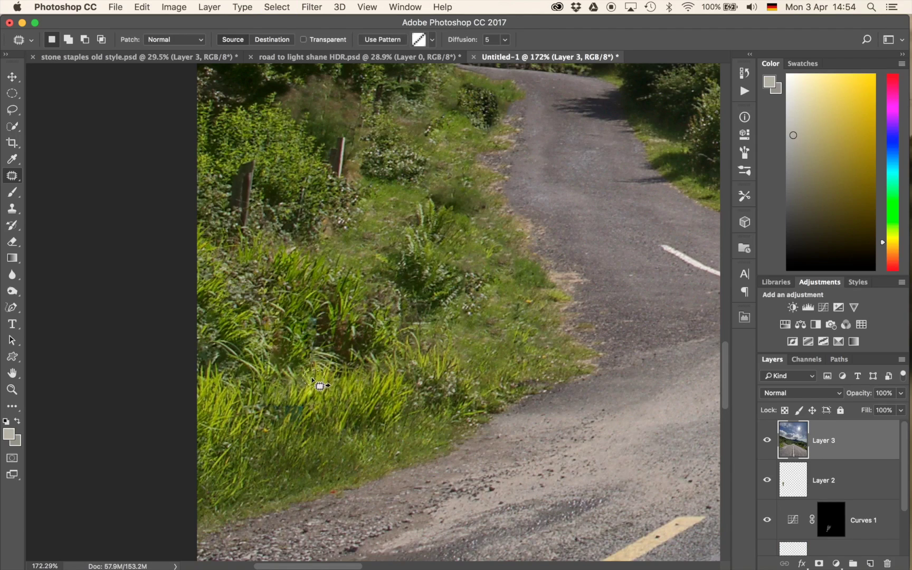
pyautogui.moveTo(323, 334)
pyautogui.mouseDown()
pyautogui.moveTo(368, 344)
pyautogui.moveTo(340, 337)
pyautogui.mouseUp()
pyautogui.press('super+d')
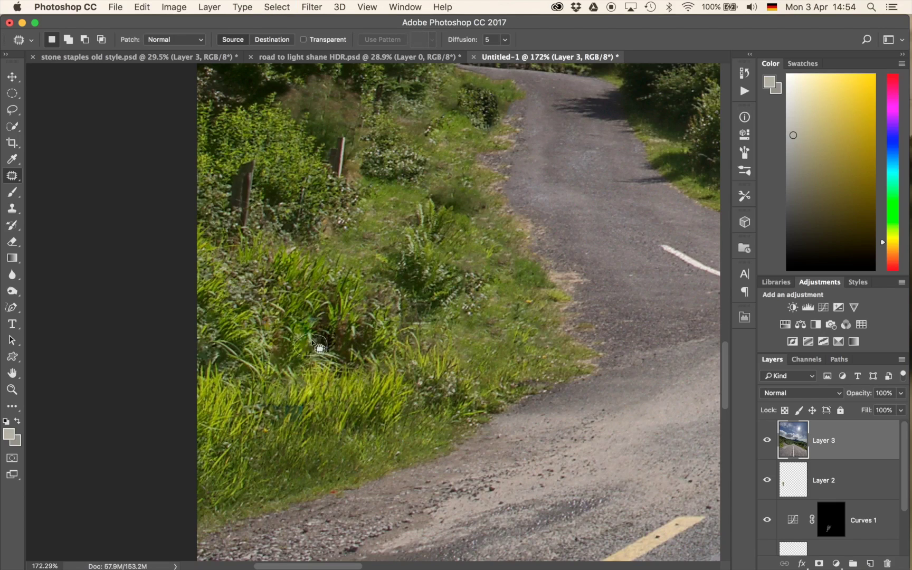
pyautogui.moveTo(312, 341); pyautogui.dragTo(316, 339)
pyautogui.press('super+d')
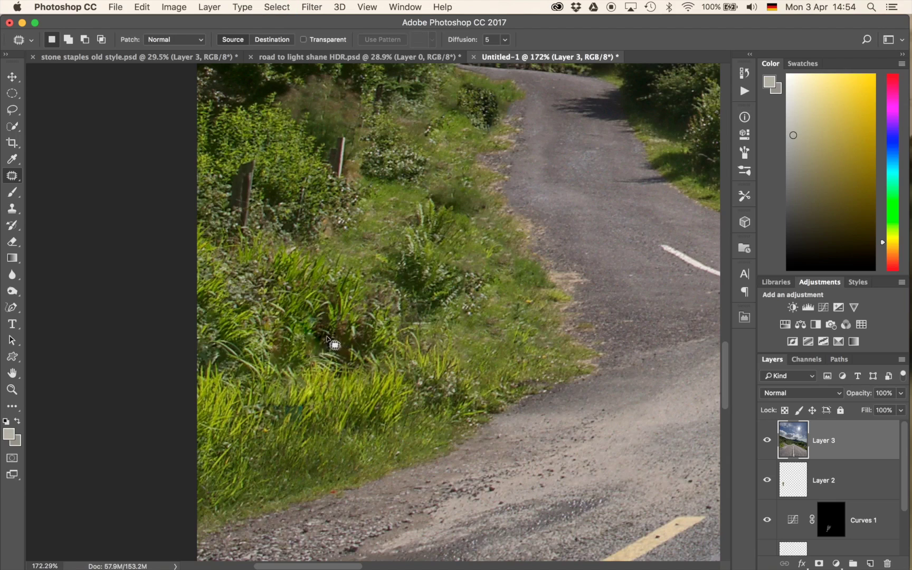
pyautogui.moveTo(297, 352); pyautogui.dragTo(319, 352)
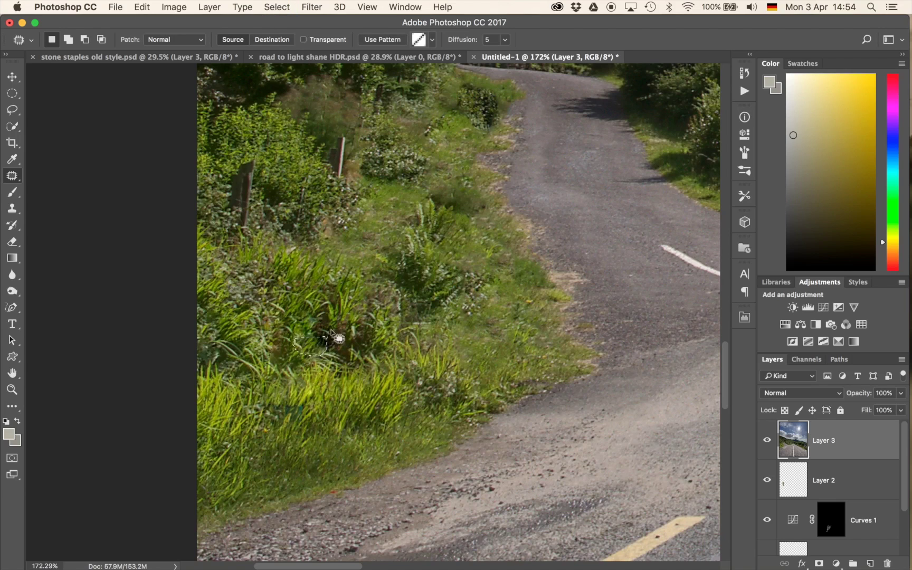
pyautogui.press('super+d')
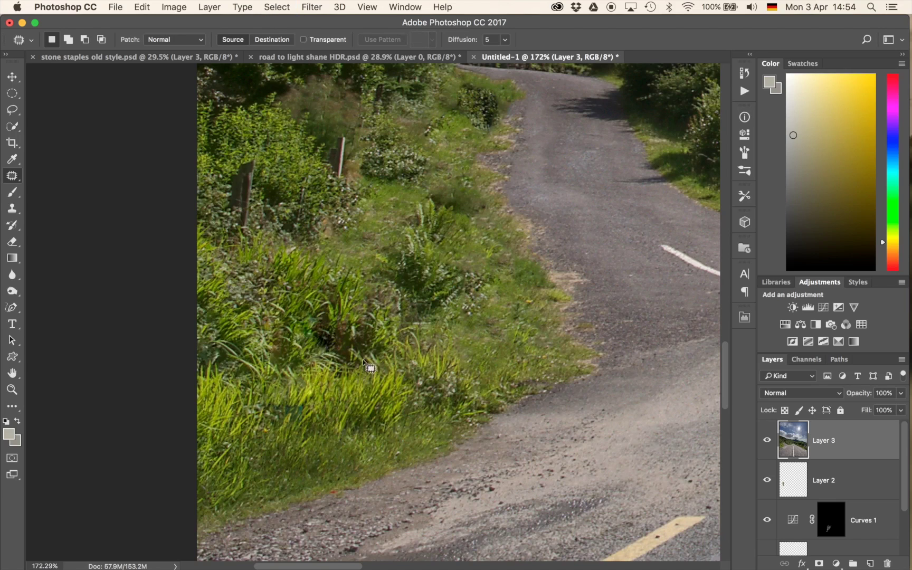
pyautogui.scroll(-10, 370, 368)
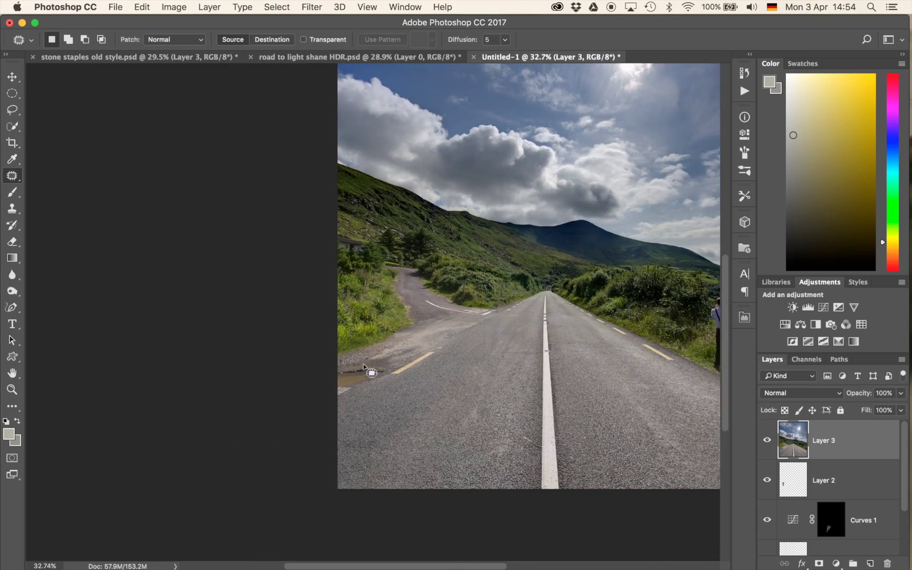
pyautogui.scroll(-3, 372, 372)
pyautogui.scroll(3, 372, 373)
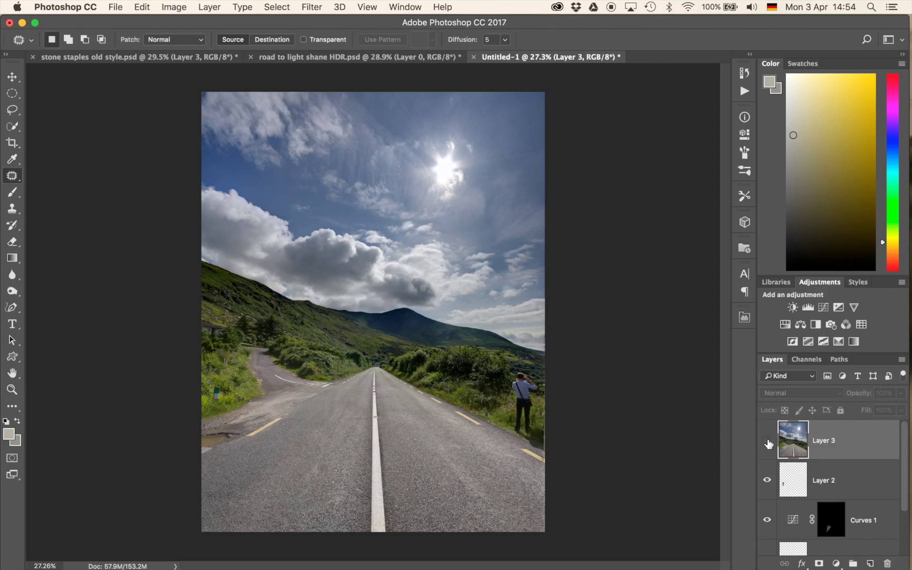
pyautogui.scroll(-3, 769, 443)
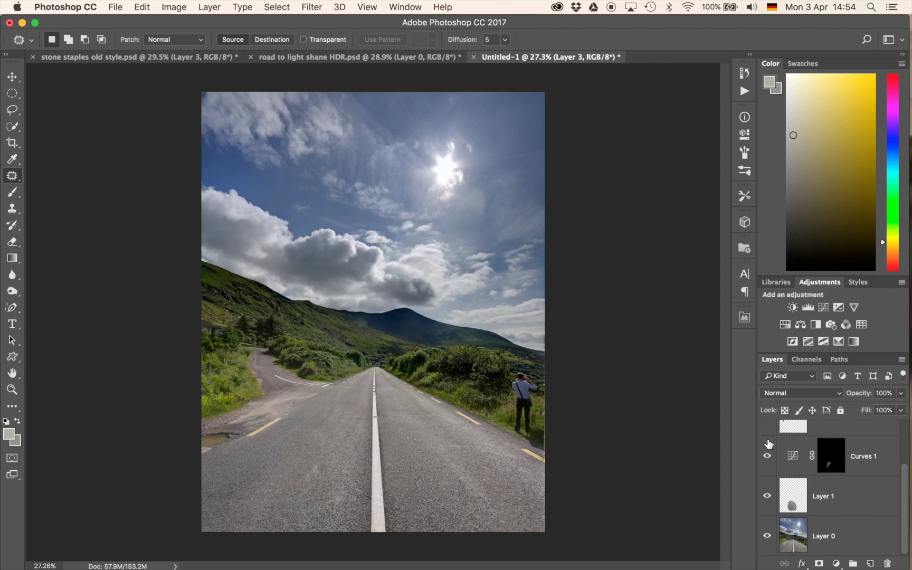
pyautogui.keyDown('alt'); pyautogui.click(767, 542); pyautogui.keyUp('alt')
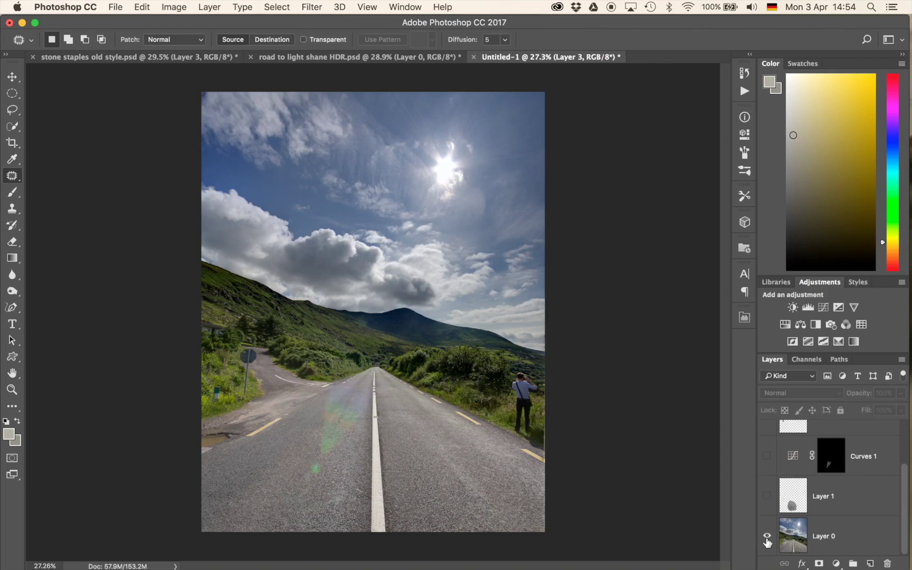
pyautogui.keyDown('alt'); pyautogui.click(767, 542); pyautogui.keyUp('alt')
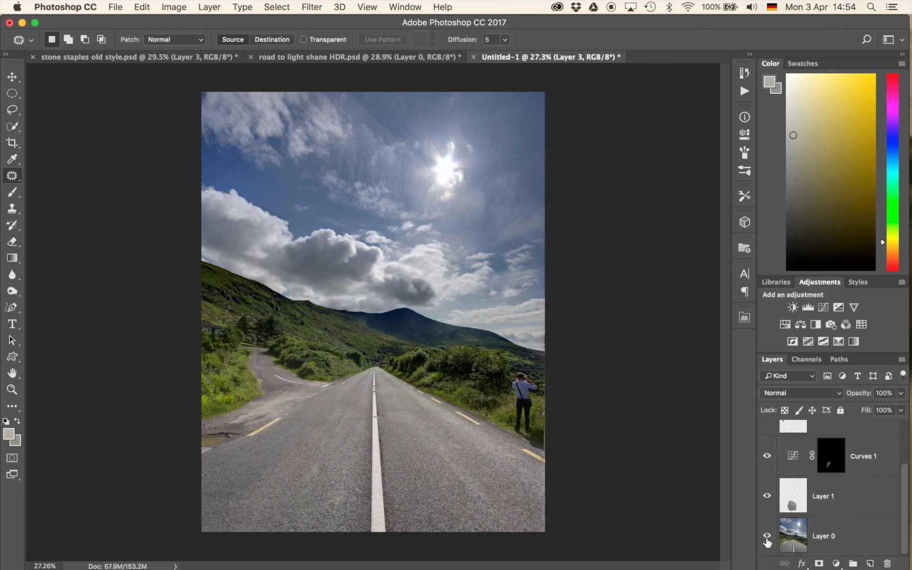
pyautogui.keyDown('alt'); pyautogui.click(767, 542); pyautogui.keyUp('alt')
pyautogui.keyDown('alt'); pyautogui.click(767, 542); pyautogui.keyUp('alt')
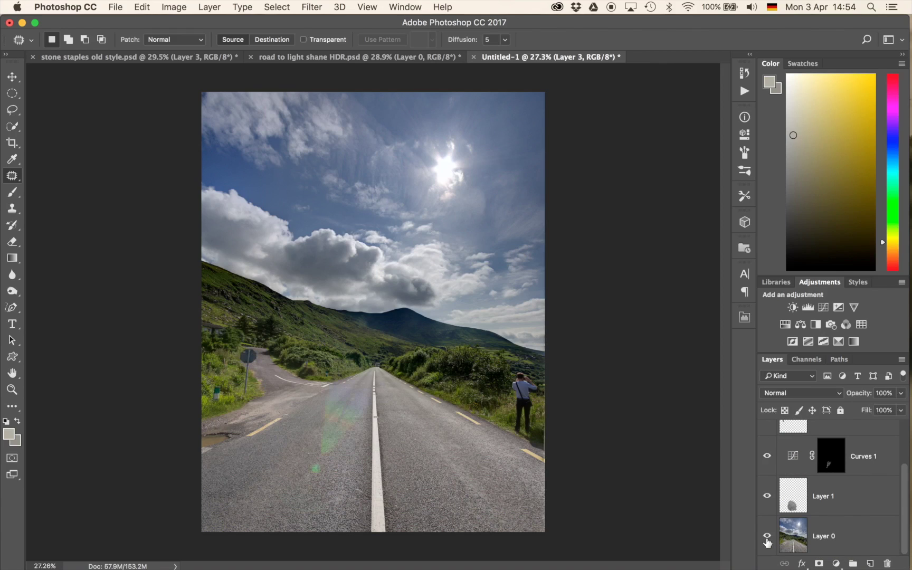
pyautogui.keyDown('alt'); pyautogui.click(767, 542); pyautogui.keyUp('alt')
pyautogui.keyDown('alt'); pyautogui.click(767, 542); pyautogui.keyUp('alt')
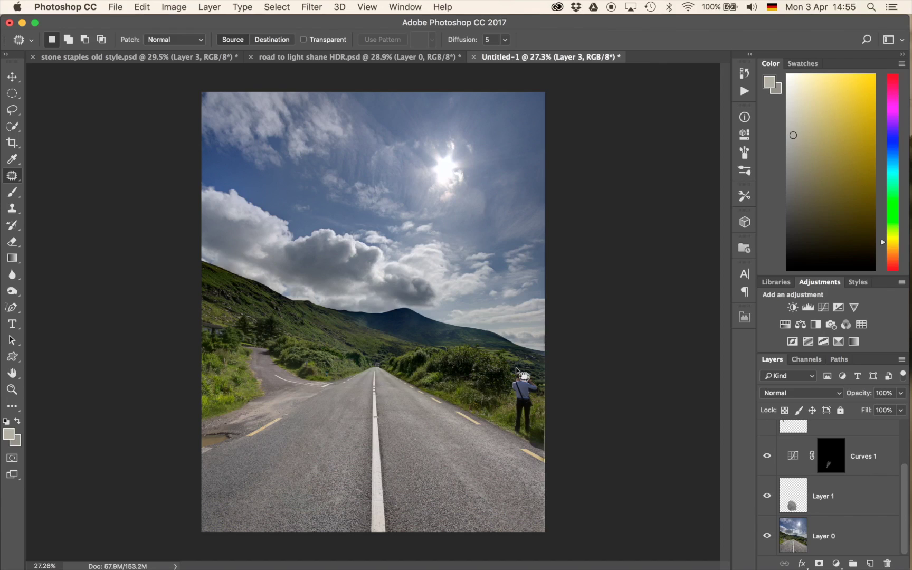
# - Add a Curves 2 adjustment above Layer 3, darken its curve, and invert its mask
pyautogui.scroll(3, 809, 450)
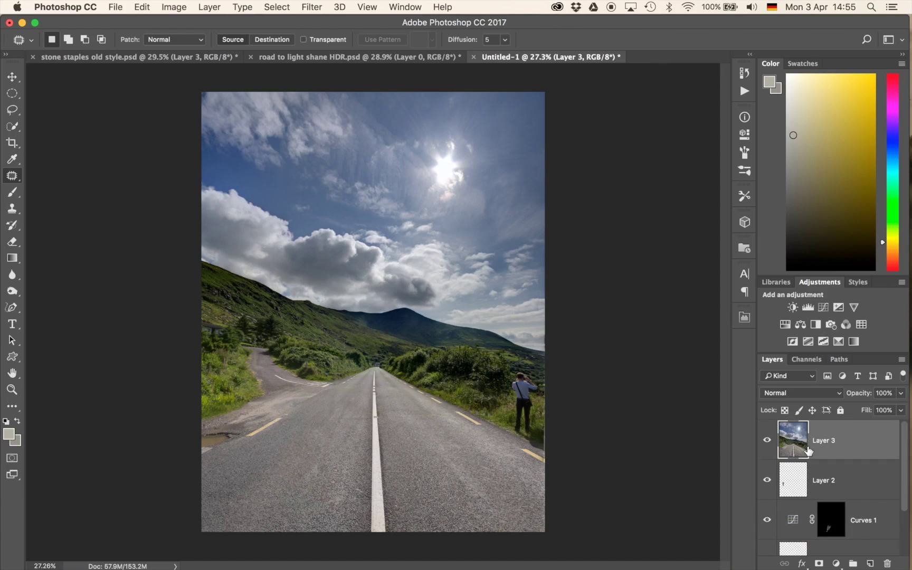
pyautogui.click(823, 307)
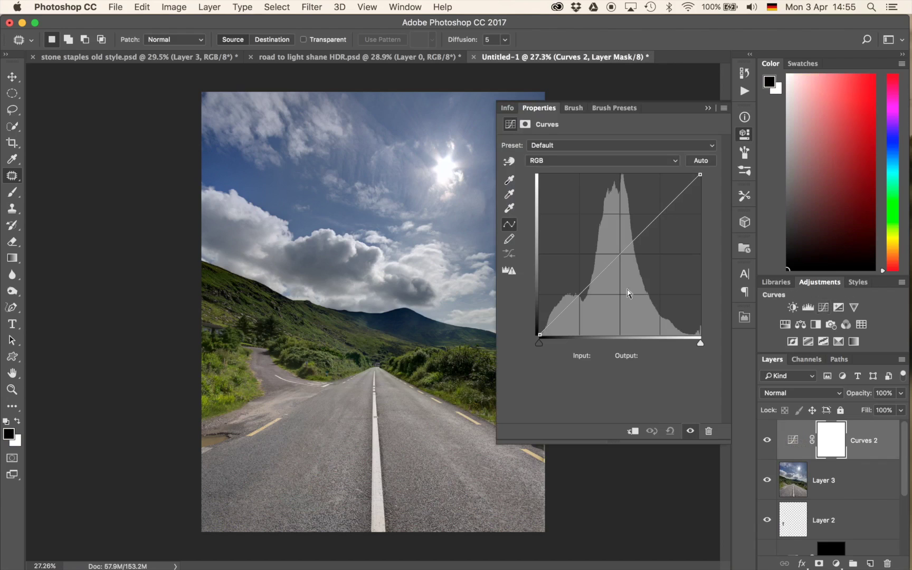
pyautogui.moveTo(607, 273); pyautogui.dragTo(610, 280)
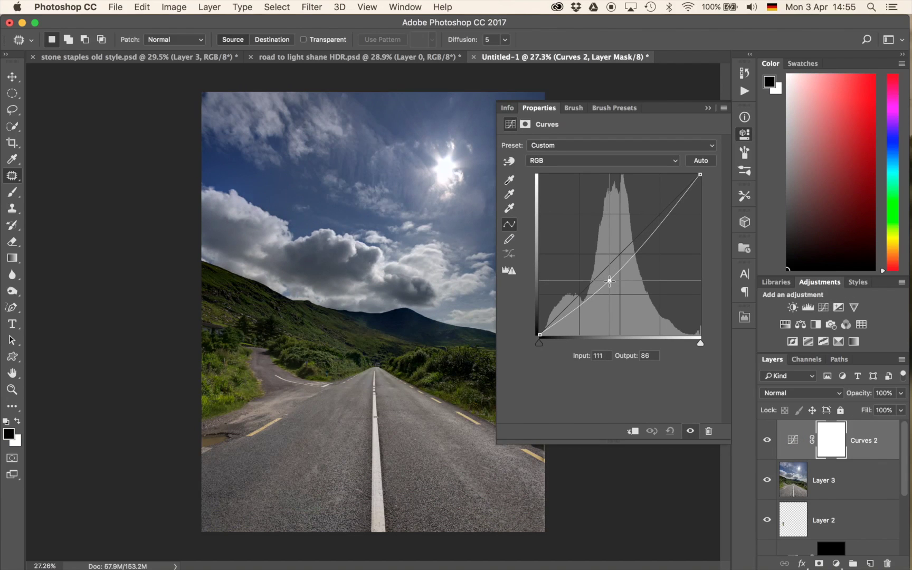
pyautogui.click(711, 108)
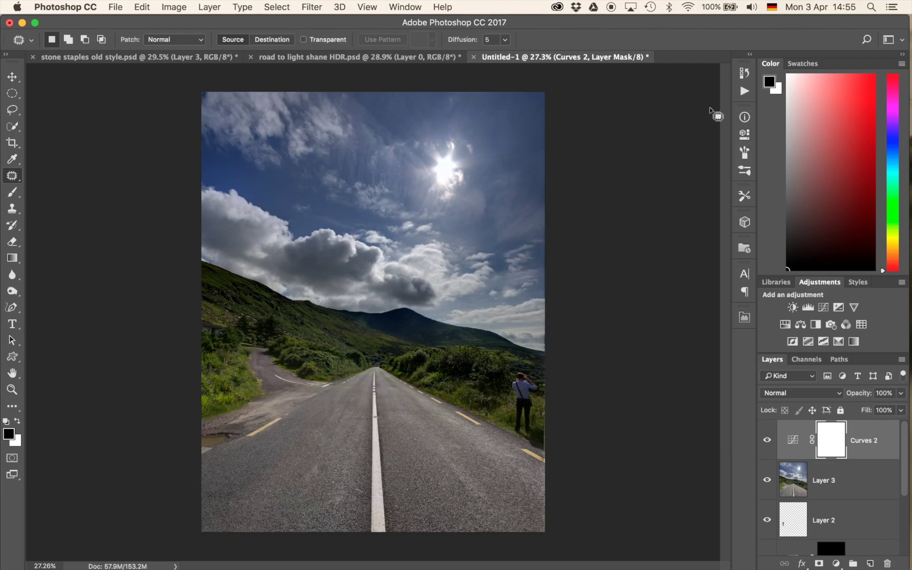
pyautogui.press('super+i')
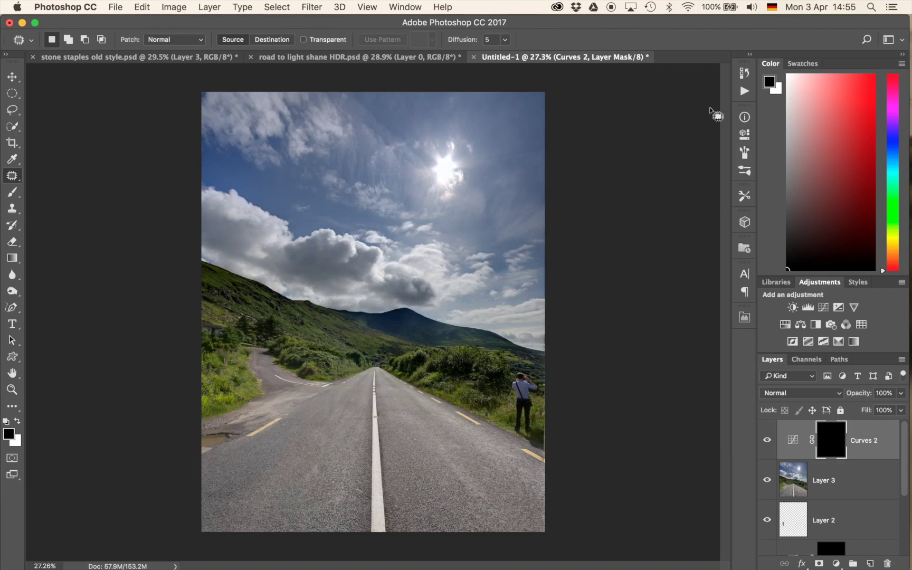
# - Paint the darkening over the clouds, upper sky and sun with a large white brush at 40%
pyautogui.press('b')
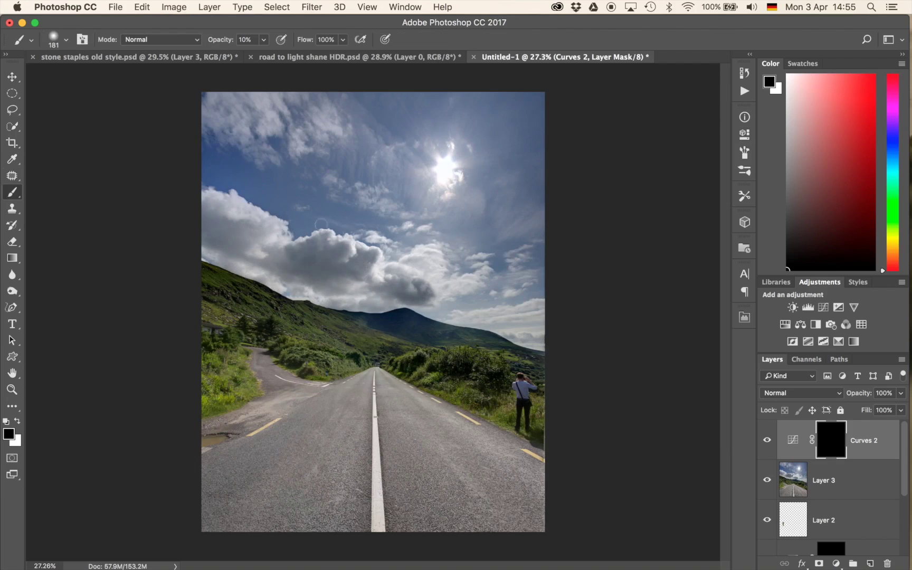
pyautogui.keyDown('ctrl'); pyautogui.keyDown('alt'); pyautogui.moveTo(321, 224); pyautogui.dragTo(407, 228); pyautogui.keyUp('alt'); pyautogui.keyUp('ctrl')
pyautogui.press('x')
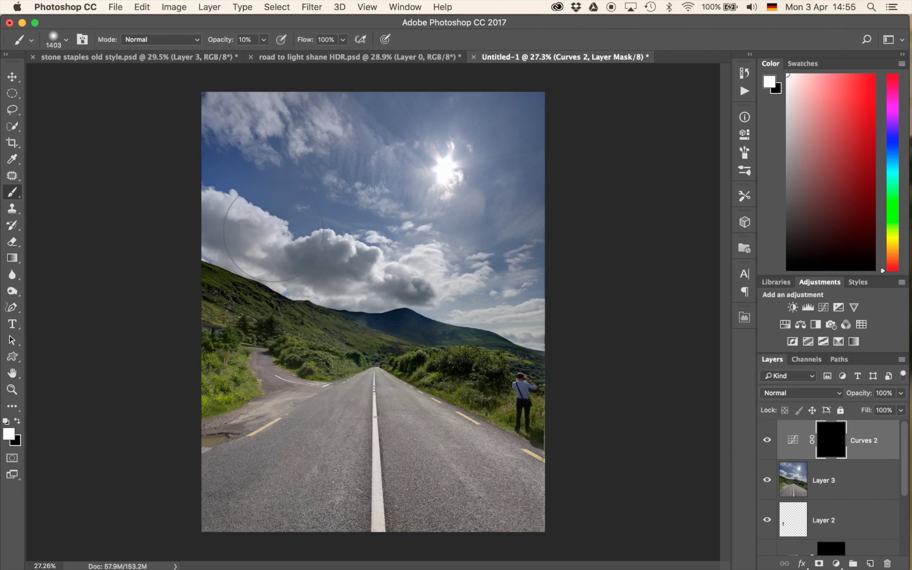
pyautogui.press('4')
pyautogui.moveTo(253, 232)
pyautogui.mouseDown()
pyautogui.moveTo(327, 205)
pyautogui.moveTo(285, 206)
pyautogui.mouseUp()
pyautogui.moveTo(173, 133)
pyautogui.mouseDown()
pyautogui.moveTo(361, 153)
pyautogui.moveTo(491, 136)
pyautogui.mouseUp()
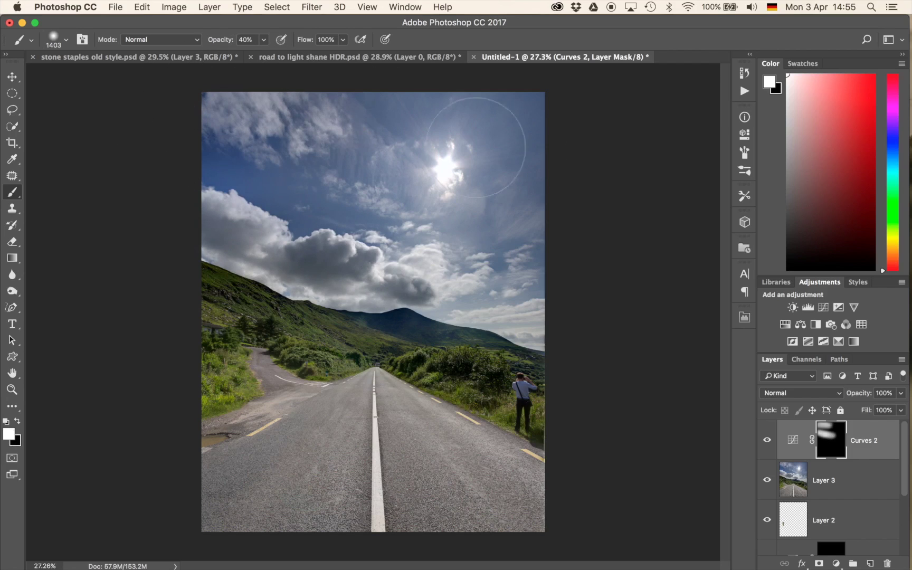
pyautogui.moveTo(290, 219)
pyautogui.mouseDown()
pyautogui.moveTo(285, 193)
pyautogui.moveTo(533, 213)
pyautogui.mouseUp()
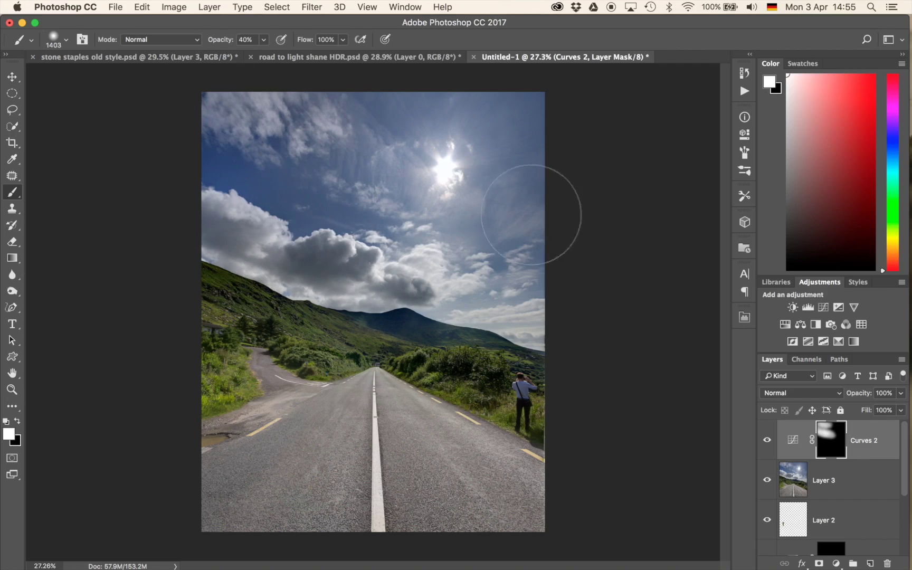
pyautogui.moveTo(618, 305)
pyautogui.mouseDown()
pyautogui.moveTo(576, 211)
pyautogui.moveTo(633, 214)
pyautogui.mouseUp()
pyautogui.moveTo(437, 196)
pyautogui.mouseDown()
pyautogui.moveTo(561, 194)
pyautogui.moveTo(509, 300)
pyautogui.mouseUp()
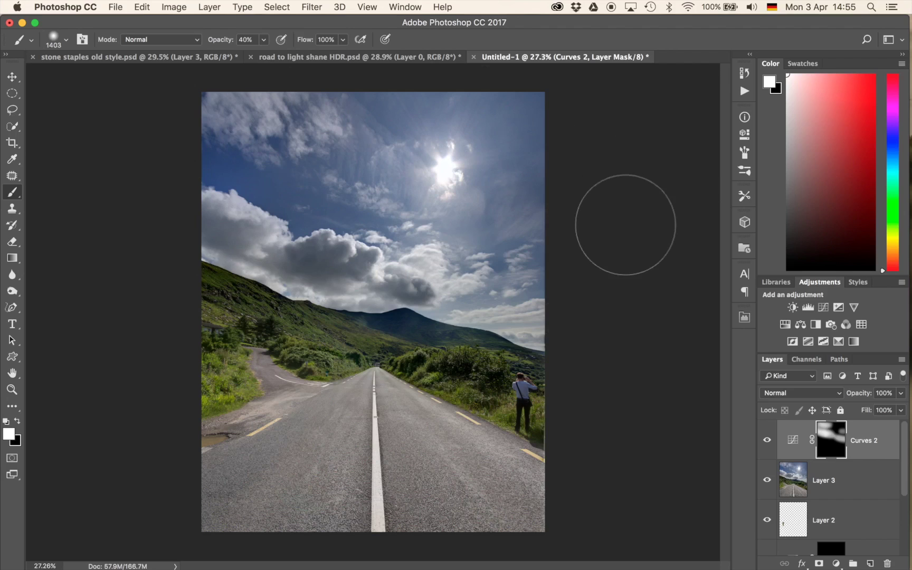
# - Add a Levels adjustment layer with black input about 68 and midtone 0.87
pyautogui.click(808, 307)
pyautogui.moveTo(537, 235); pyautogui.dragTo(579, 234)
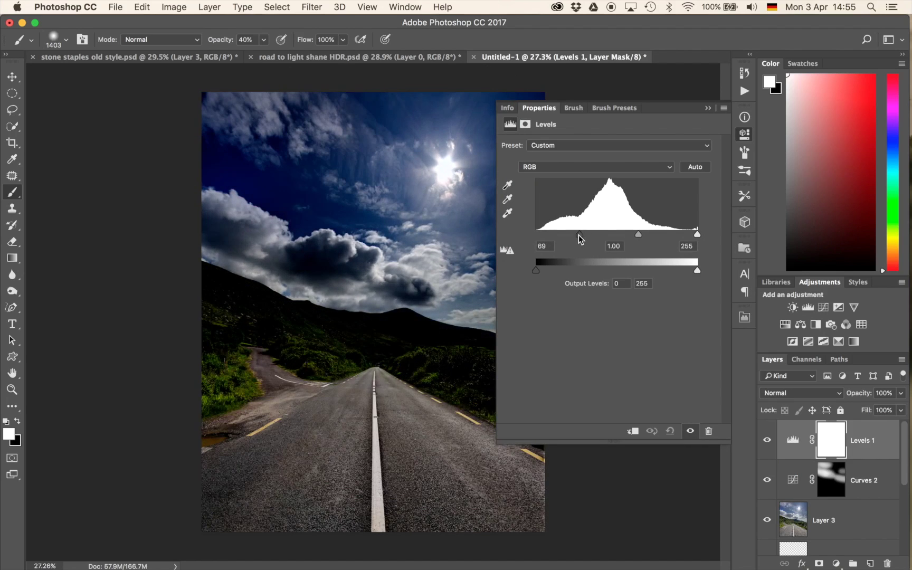
pyautogui.moveTo(638, 234); pyautogui.dragTo(641, 235)
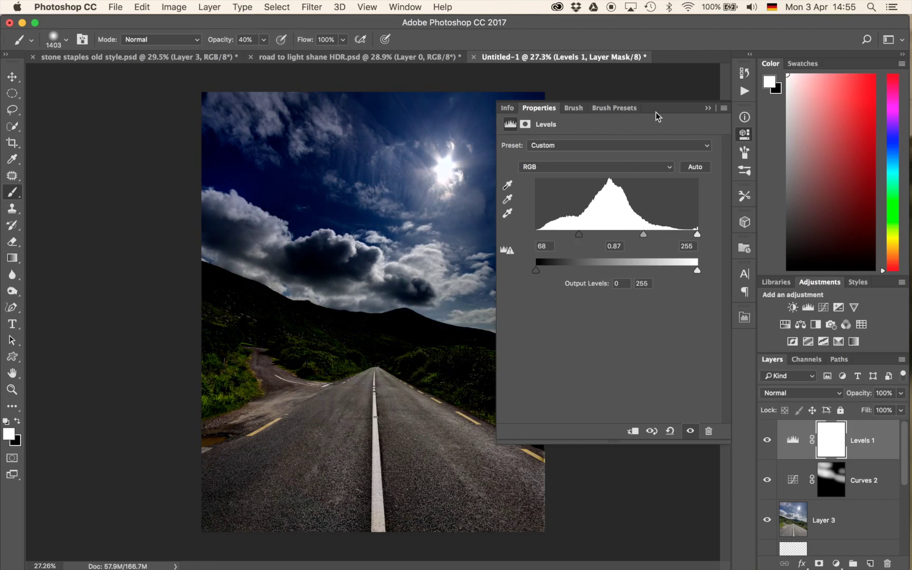
pyautogui.click(706, 107)
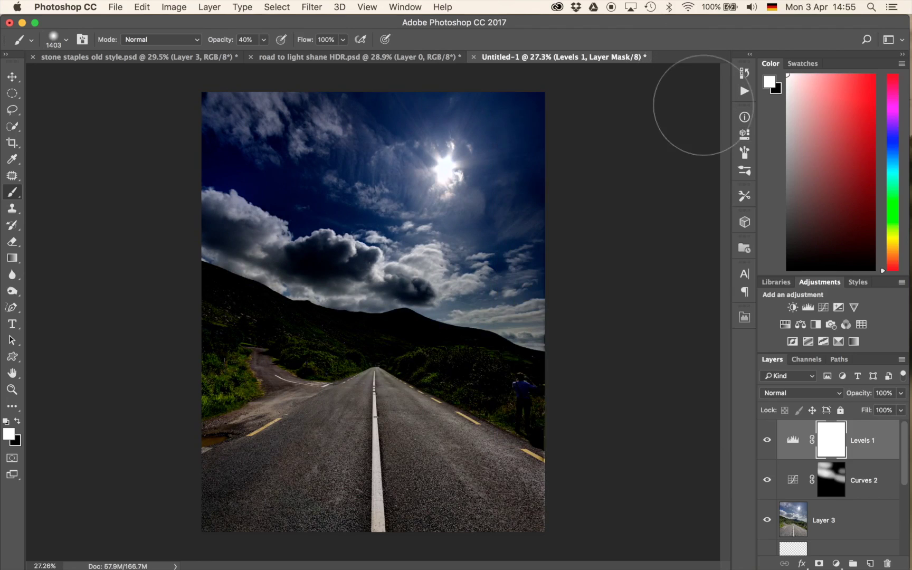
# - Invert the Levels 1 mask and paint the darkening back onto the foreground road at 20% opacity
pyautogui.press('super+i')
pyautogui.press('2')
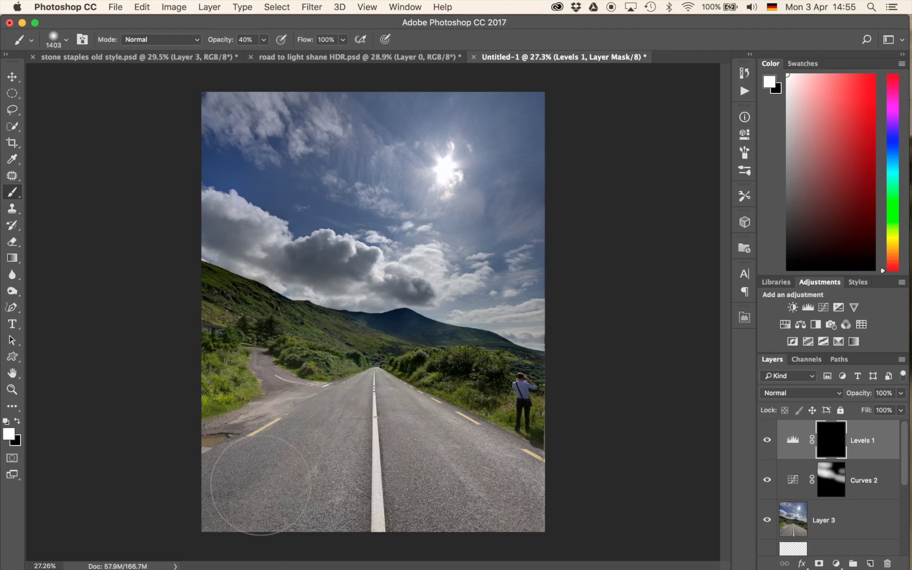
pyautogui.moveTo(244, 499)
pyautogui.mouseDown()
pyautogui.moveTo(417, 504)
pyautogui.moveTo(234, 488)
pyautogui.moveTo(387, 478)
pyautogui.moveTo(274, 504)
pyautogui.moveTo(302, 499)
pyautogui.moveTo(279, 506)
pyautogui.moveTo(287, 506)
pyautogui.moveTo(215, 508)
pyautogui.moveTo(355, 479)
pyautogui.moveTo(289, 469)
pyautogui.mouseUp()
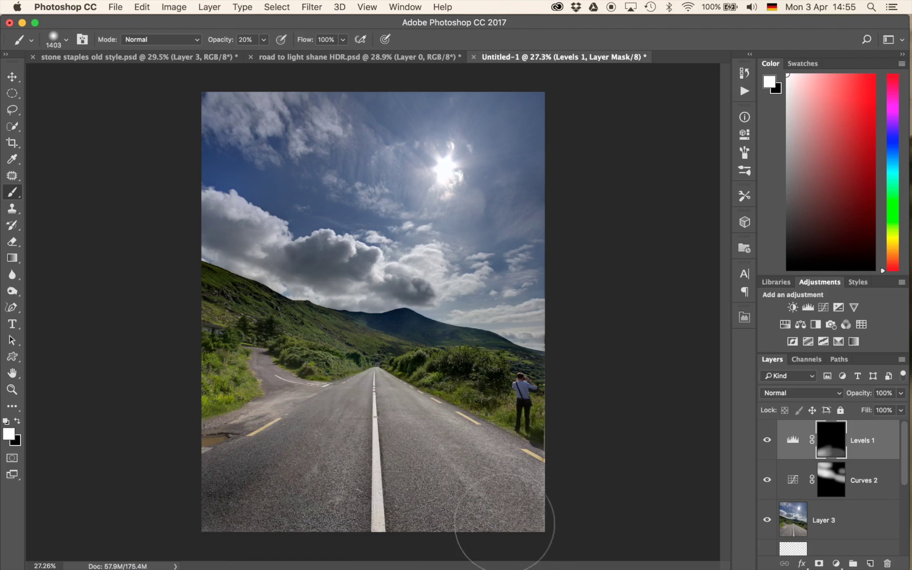
pyautogui.moveTo(505, 533)
pyautogui.mouseDown()
pyautogui.moveTo(378, 442)
pyautogui.moveTo(505, 497)
pyautogui.moveTo(462, 466)
pyautogui.moveTo(481, 500)
pyautogui.moveTo(445, 515)
pyautogui.moveTo(426, 427)
pyautogui.moveTo(353, 515)
pyautogui.moveTo(365, 481)
pyautogui.moveTo(324, 531)
pyautogui.moveTo(361, 509)
pyautogui.moveTo(365, 525)
pyautogui.moveTo(615, 522)
pyautogui.moveTo(447, 520)
pyautogui.moveTo(405, 497)
pyautogui.moveTo(207, 520)
pyautogui.mouseUp()
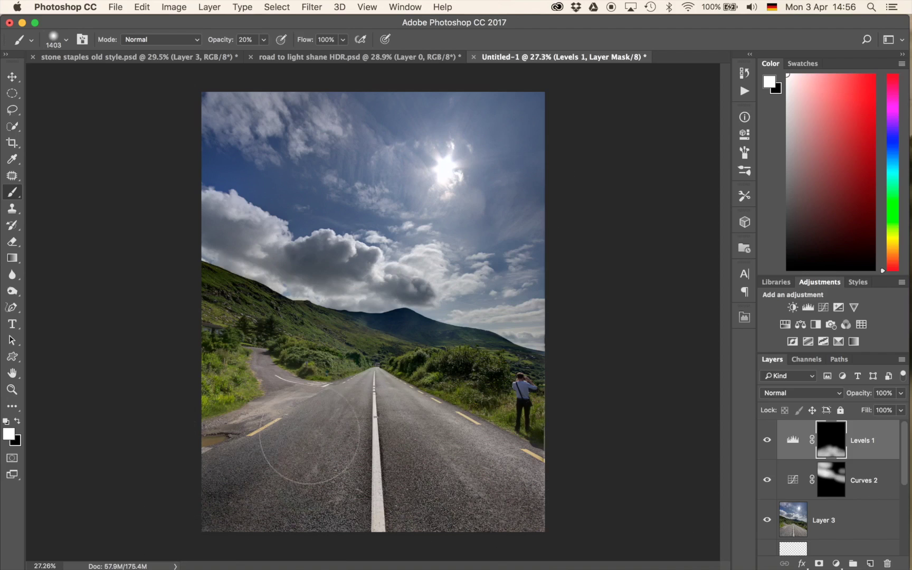
pyautogui.moveTo(546, 510); pyautogui.dragTo(549, 488)
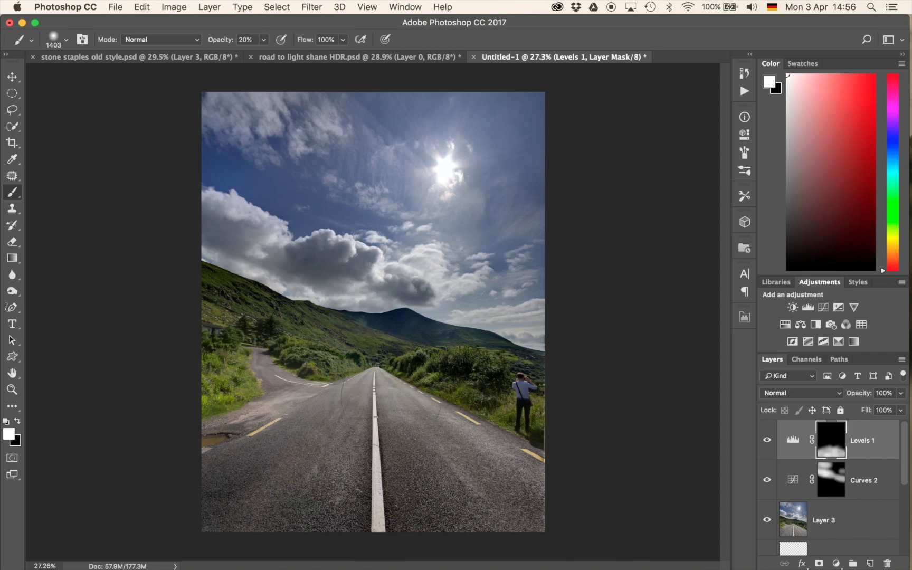
pyautogui.moveTo(395, 401); pyautogui.dragTo(347, 415)
# - Stamp all visible layers into a new Layer 4 and raise its Camera Raw Clarity to +58
pyautogui.press('super+alt+shift+e')
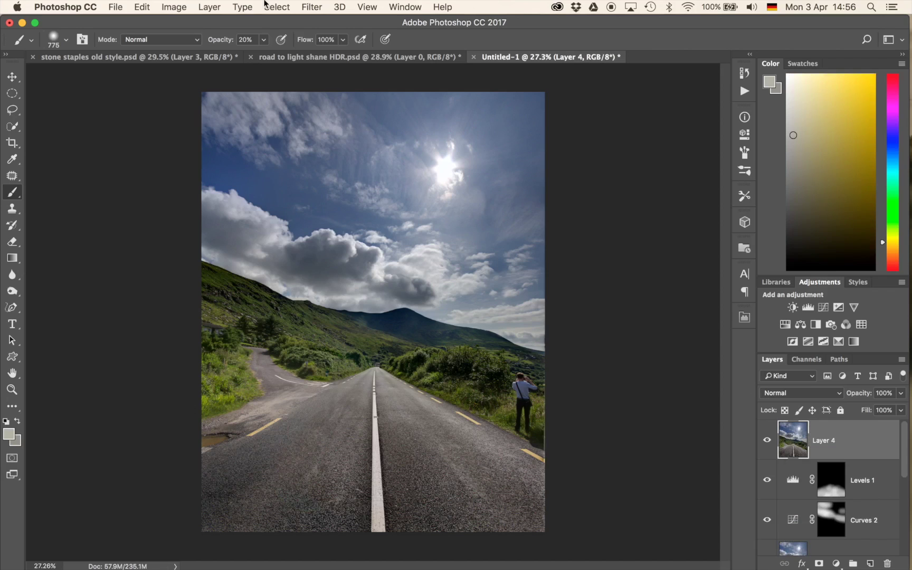
pyautogui.click(313, 6)
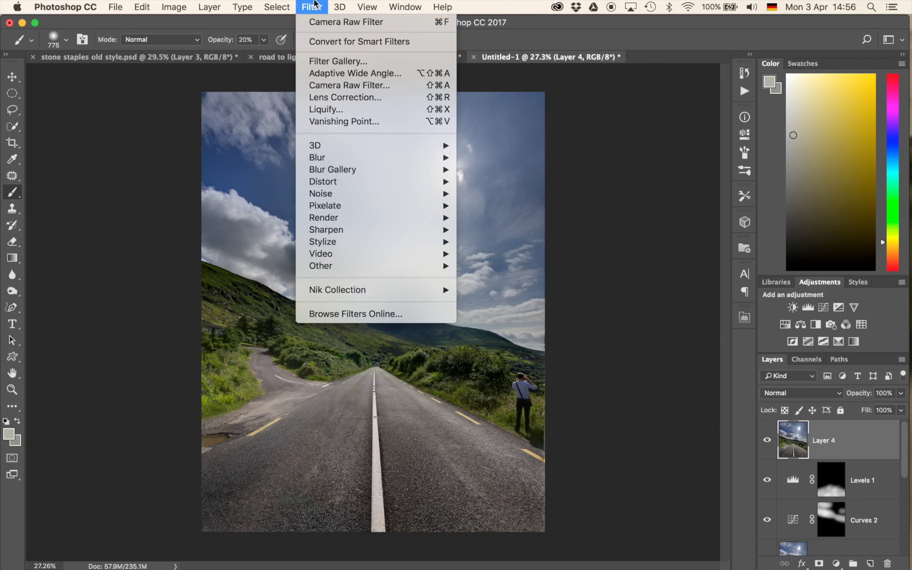
pyautogui.click(340, 85)
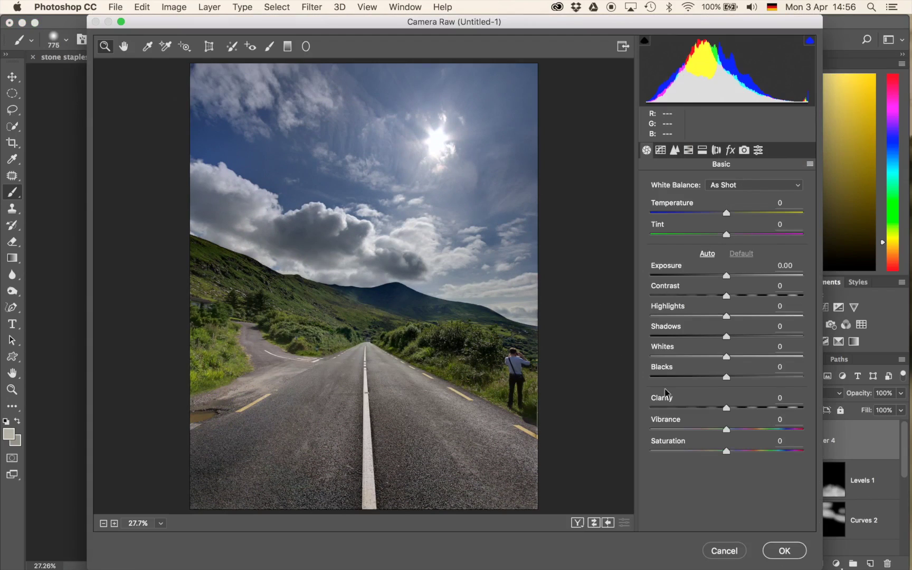
pyautogui.moveTo(727, 411); pyautogui.dragTo(771, 408)
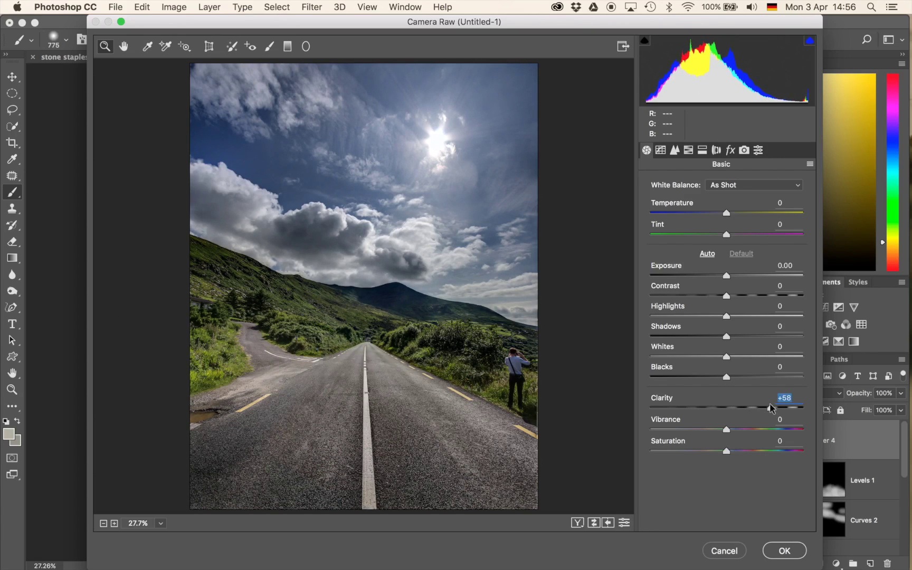
pyautogui.click(772, 544)
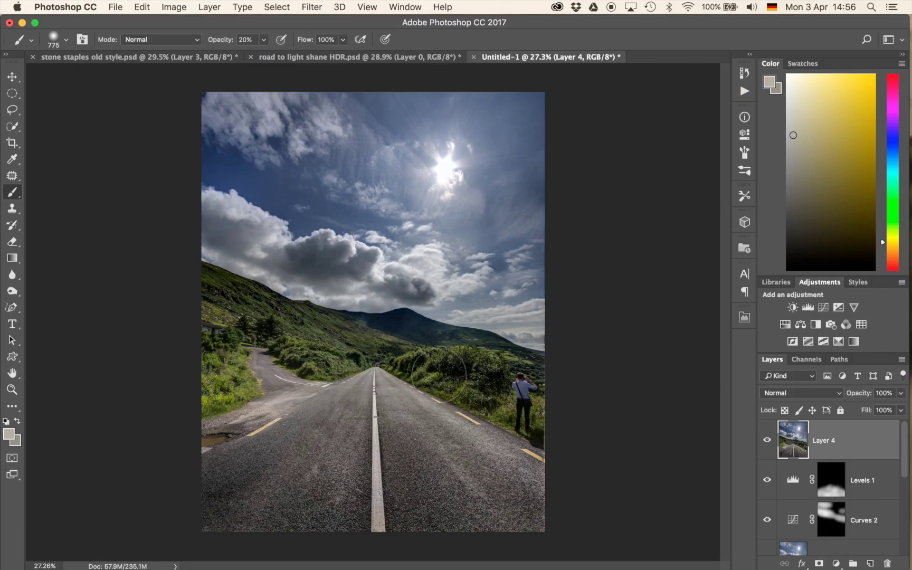
# - Give Layer 4 an inverted layer mask and begin revealing the clarity over the clouds
pyautogui.click(821, 564)
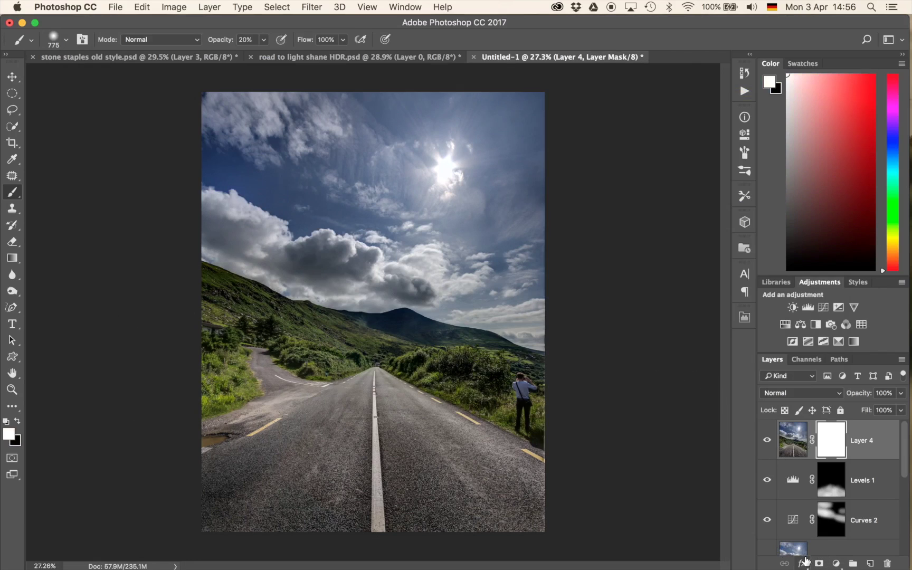
pyautogui.press('super+i')
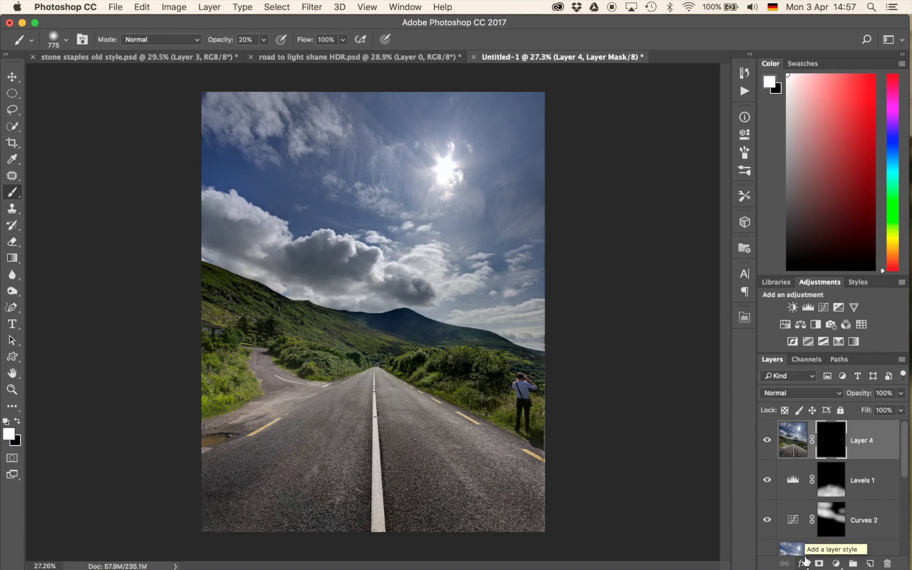
pyautogui.scroll(5, 270, 232)
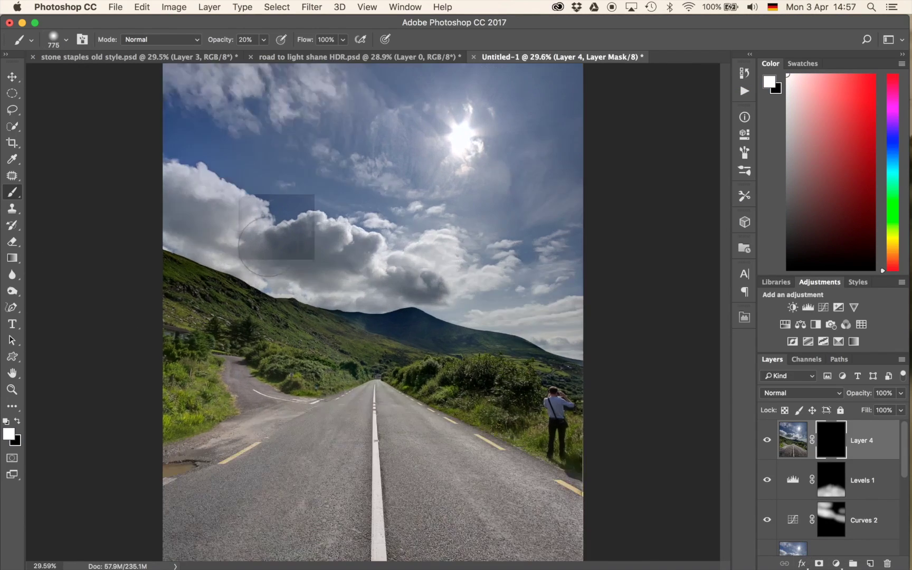
pyautogui.moveTo(171, 218); pyautogui.dragTo(420, 333)
pyautogui.moveTo(607, 295); pyautogui.dragTo(243, 280)
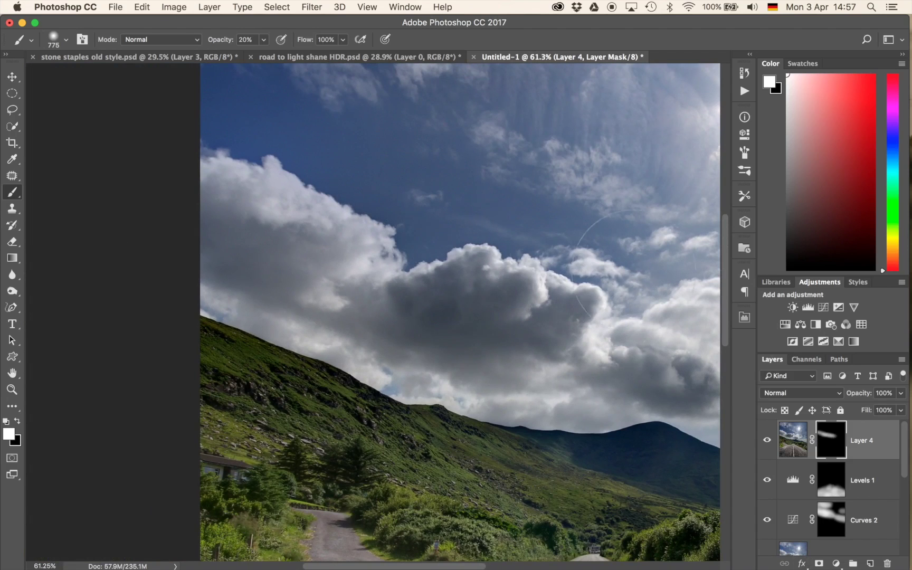
# - With brush opacity at 40%, paint the clarity back across the whole sky and clouds
pyautogui.press('4')
pyautogui.moveTo(590, 324); pyautogui.dragTo(295, 256)
pyautogui.moveTo(559, 198); pyautogui.dragTo(470, 339)
pyautogui.scroll(-3, 527, 290)
pyautogui.scroll(-1, 216, 244)
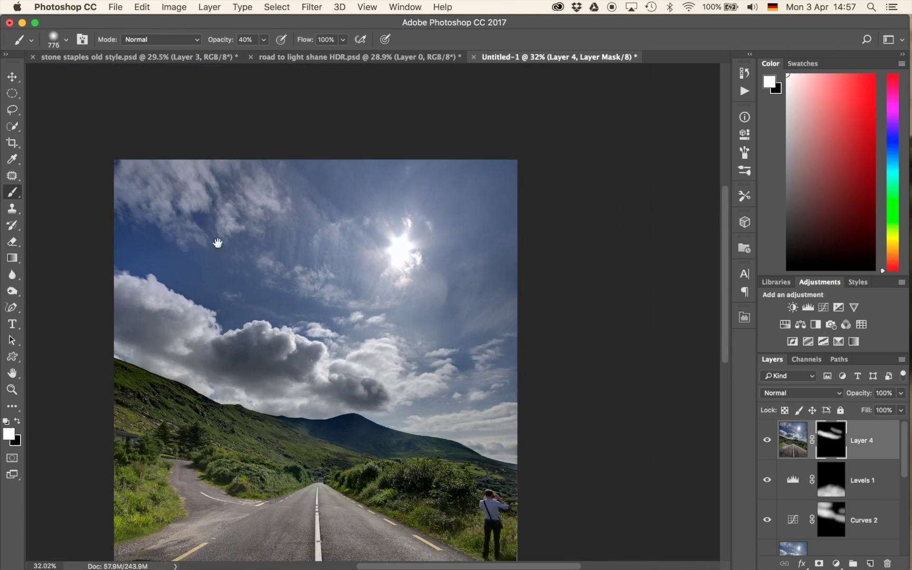
pyautogui.hscroll(-3, 228, 259)
pyautogui.scroll(1, 228, 259)
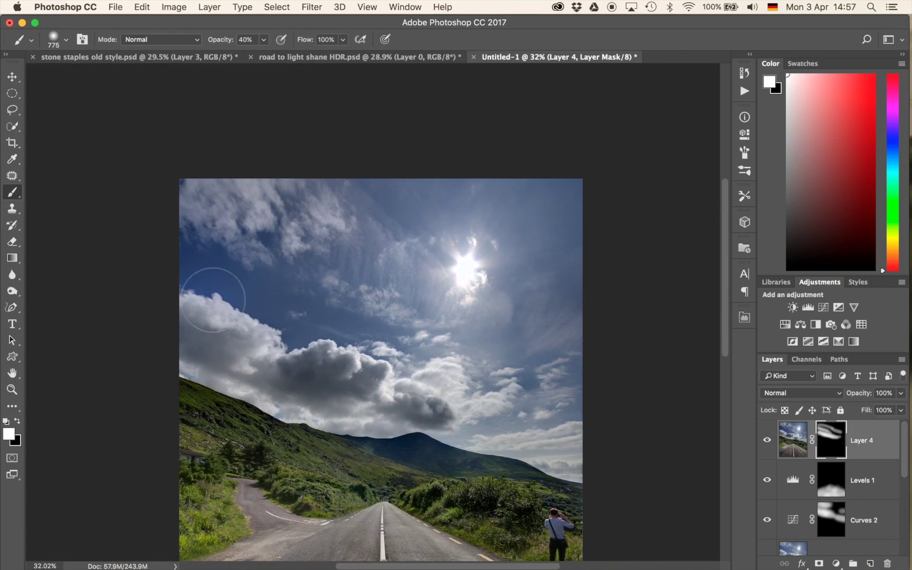
pyautogui.moveTo(214, 289)
pyautogui.mouseDown()
pyautogui.moveTo(250, 232)
pyautogui.moveTo(372, 179)
pyautogui.moveTo(547, 294)
pyautogui.moveTo(610, 374)
pyautogui.mouseUp()
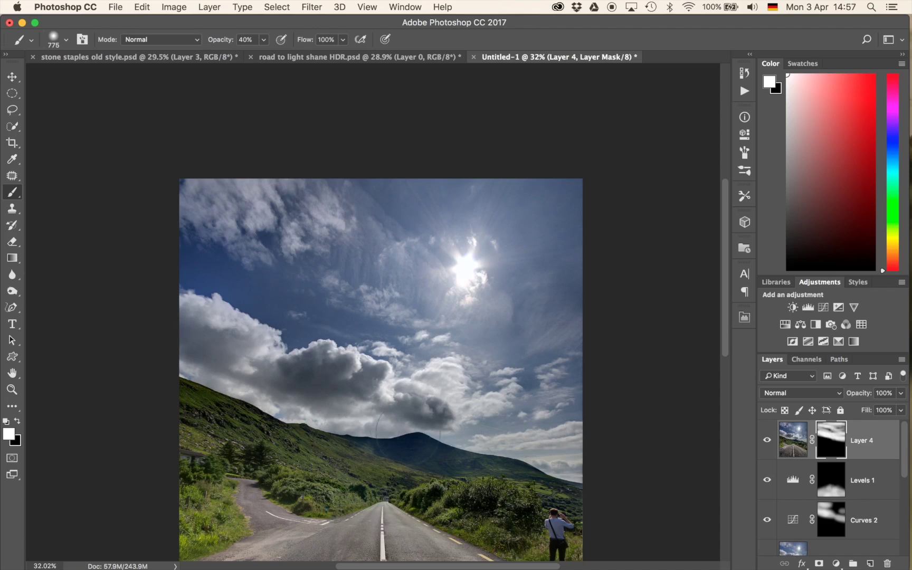
pyautogui.moveTo(560, 414)
pyautogui.mouseDown()
pyautogui.moveTo(415, 454)
pyautogui.moveTo(352, 414)
pyautogui.moveTo(328, 449)
pyautogui.moveTo(398, 418)
pyautogui.mouseUp()
pyautogui.hotkey('ctrl', 'z')
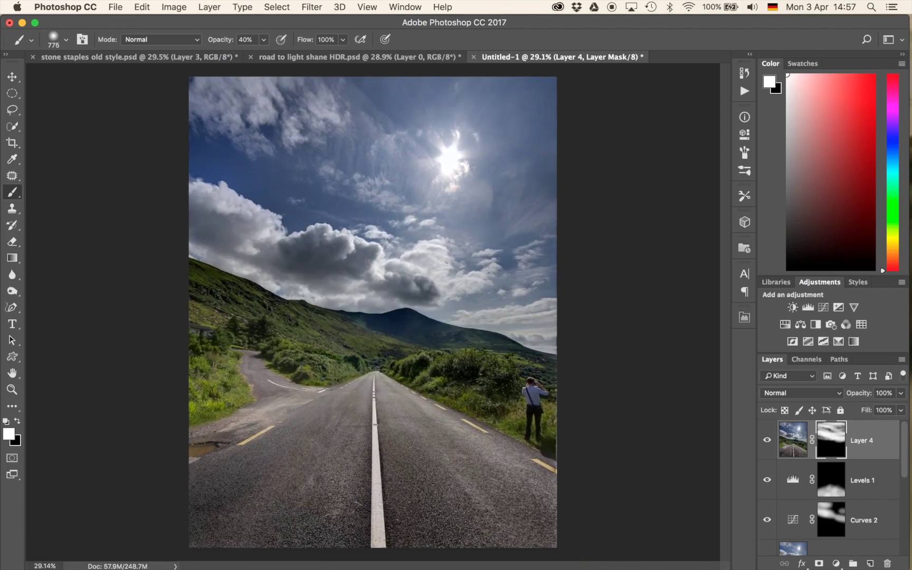
# - Add a Hue/Saturation adjustment layer and limit it to the Greens range
pyautogui.click(785, 327)
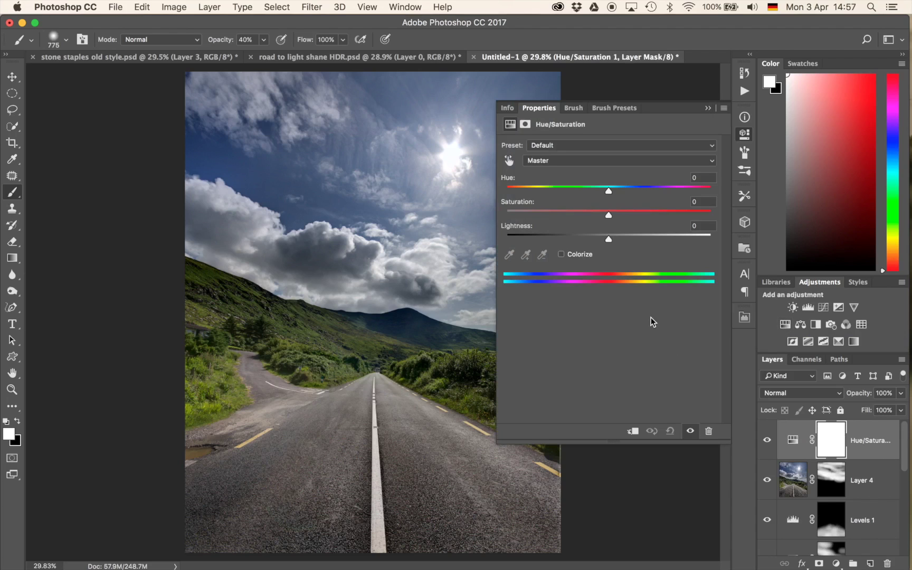
pyautogui.moveTo(614, 190)
pyautogui.mouseDown()
pyautogui.moveTo(606, 192)
pyautogui.moveTo(642, 190)
pyautogui.moveTo(605, 193)
pyautogui.mouseUp()
pyautogui.moveTo(608, 190); pyautogui.dragTo(609, 190)
pyautogui.click(569, 163)
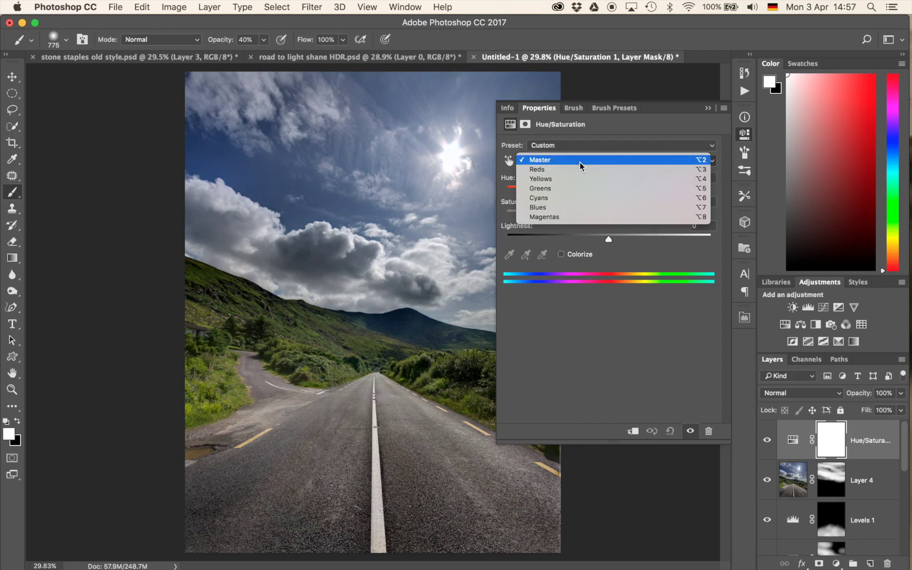
pyautogui.click(571, 188)
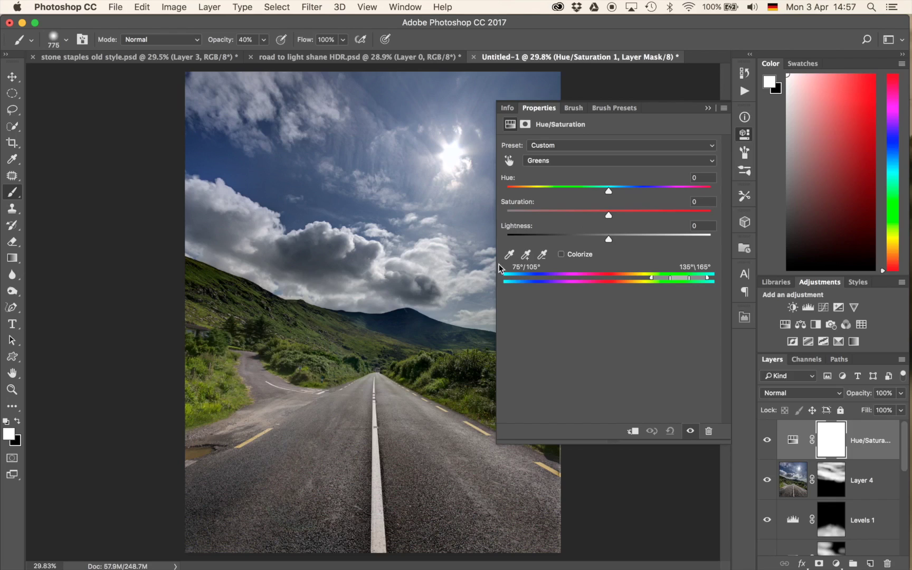
# - Fit the Greens range to the grass, then set Hue to +25 and Saturation to +30
pyautogui.moveTo(609, 190); pyautogui.dragTo(711, 191)
pyautogui.moveTo(611, 205); pyautogui.dragTo(786, 214)
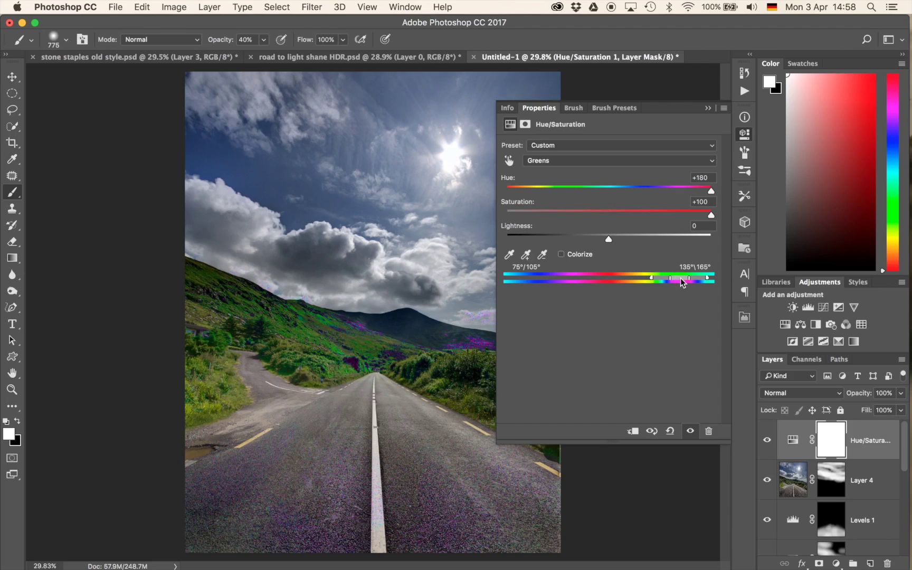
pyautogui.moveTo(681, 283); pyautogui.dragTo(670, 284)
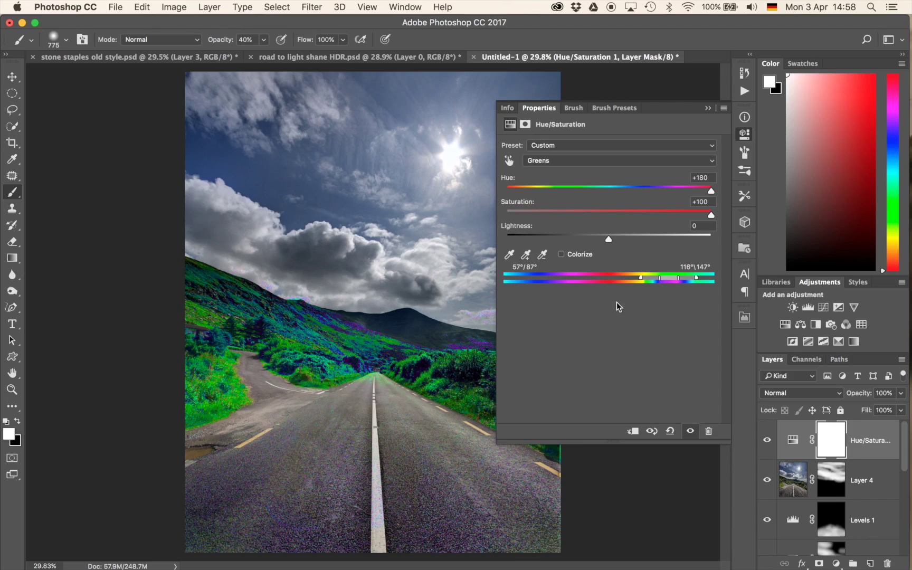
pyautogui.moveTo(641, 276)
pyautogui.mouseDown()
pyautogui.moveTo(624, 284)
pyautogui.moveTo(641, 286)
pyautogui.mouseUp()
pyautogui.click(612, 211)
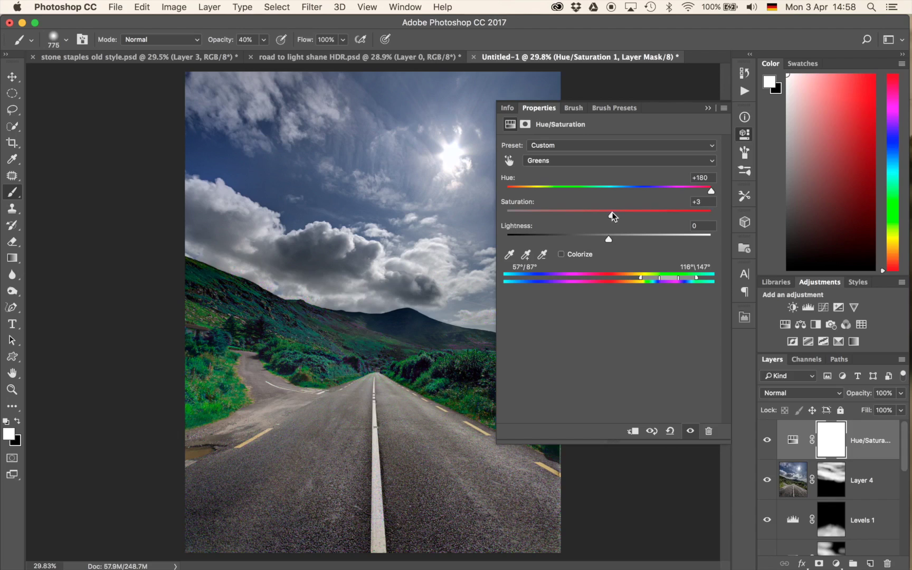
pyautogui.click(610, 187)
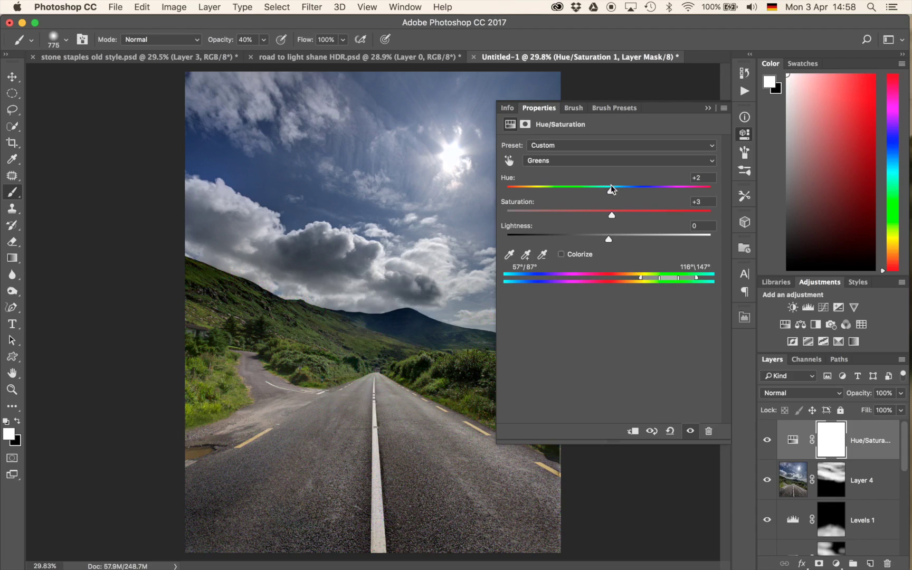
pyautogui.moveTo(613, 214); pyautogui.dragTo(626, 197)
# - Toggle Hue/Saturation 1 on and off to compare the greens boost, leaving it switched on
pyautogui.click(708, 107)
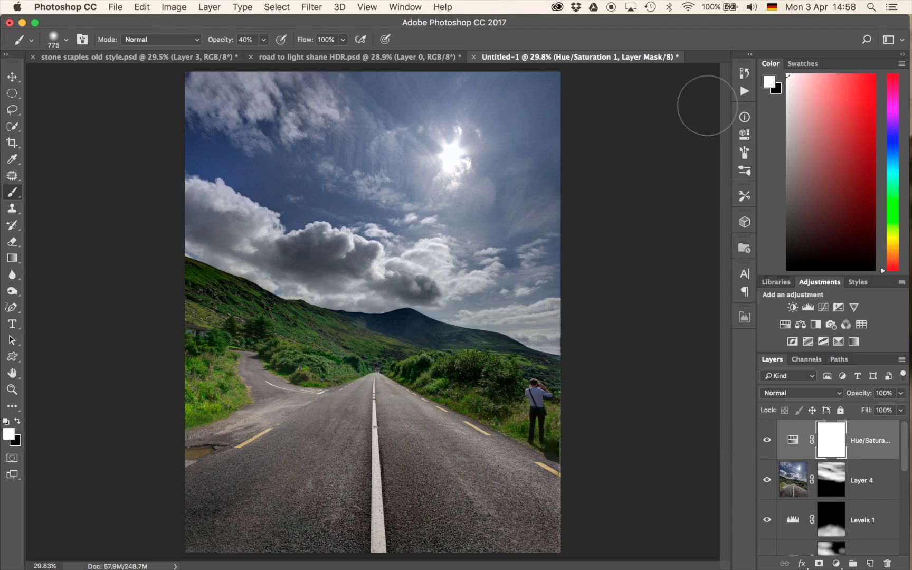
pyautogui.click(767, 441)
pyautogui.click(766, 442)
pyautogui.click(766, 442)
pyautogui.click(764, 446)
pyautogui.click(764, 446)
pyautogui.click(765, 446)
pyautogui.click(765, 445)
pyautogui.click(765, 446)
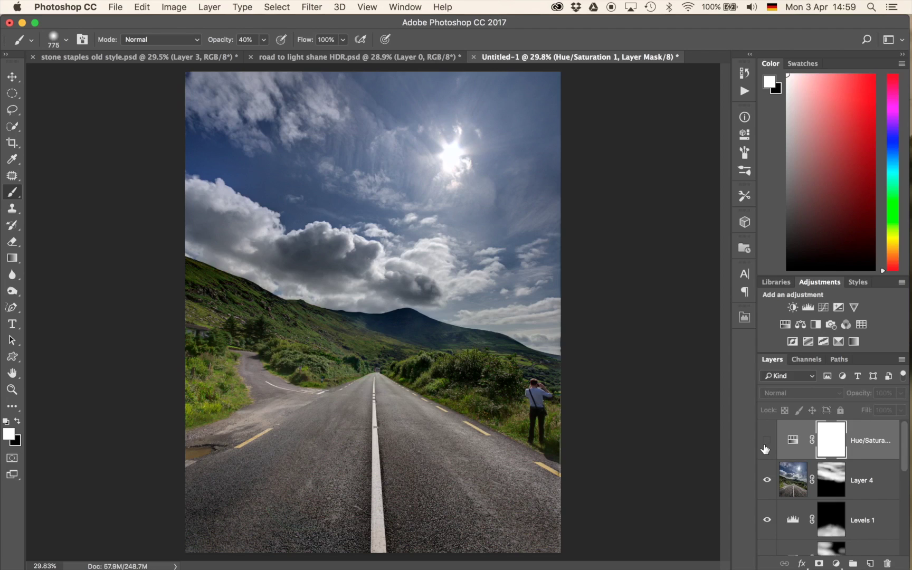
pyautogui.click(765, 446)
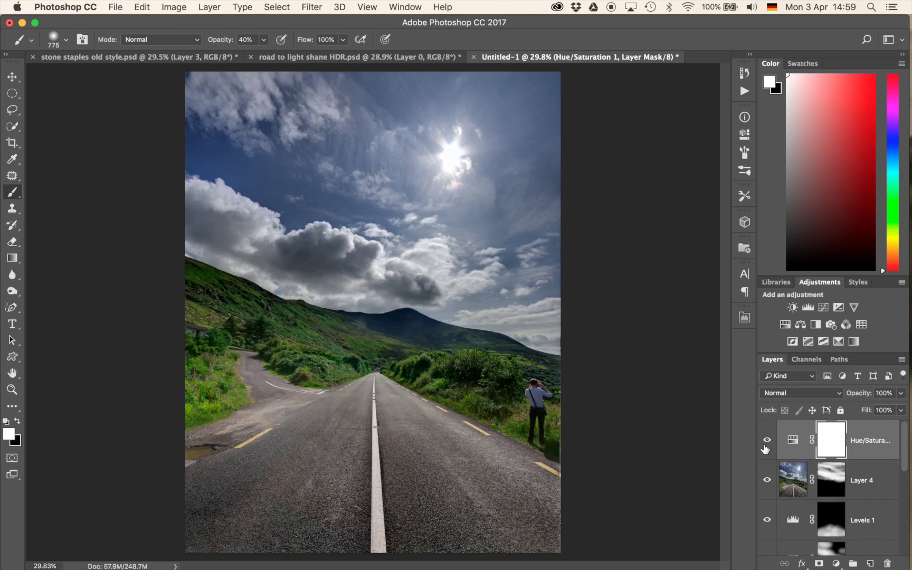
pyautogui.scroll(-5, 494, 382)
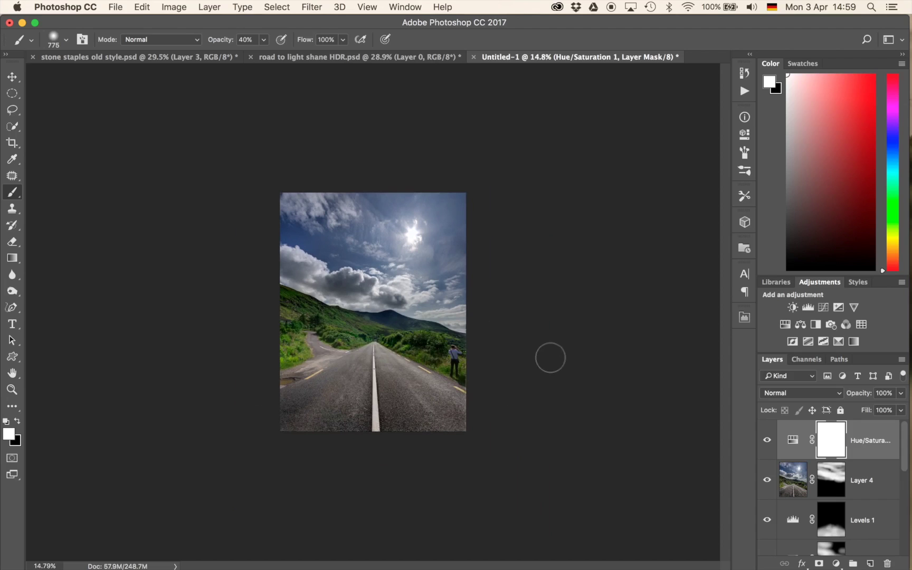
# - Add a Curves adjustment layer that lifts the midtones
pyautogui.click(824, 307)
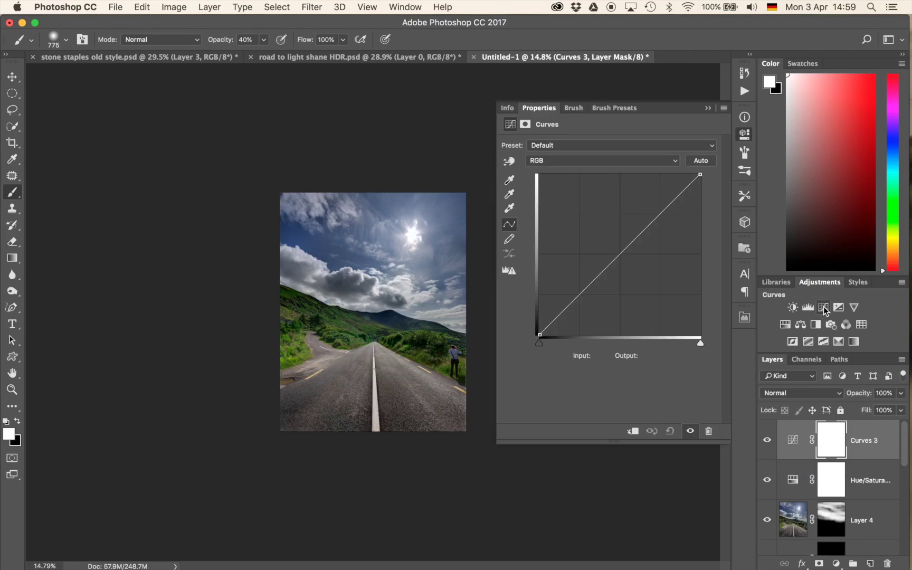
pyautogui.moveTo(602, 272); pyautogui.dragTo(600, 262)
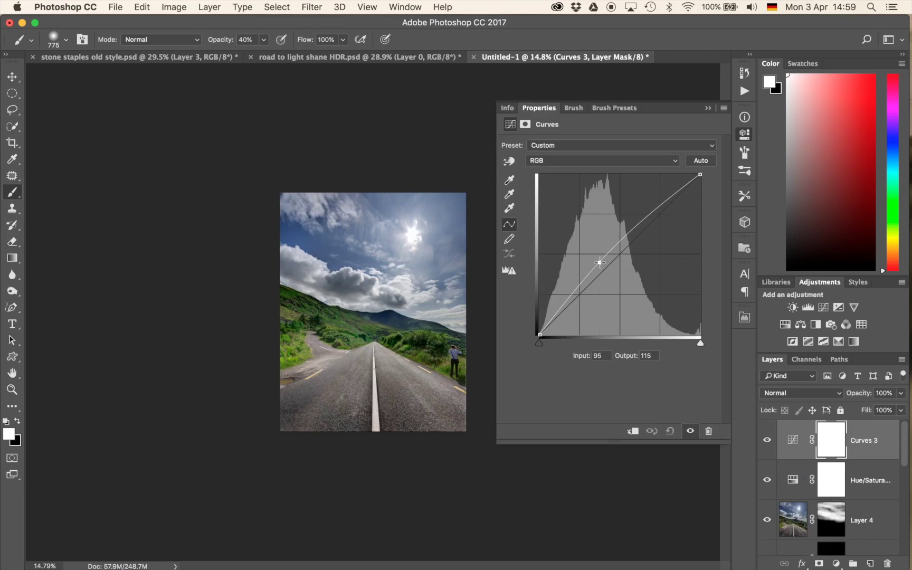
pyautogui.click(707, 108)
pyautogui.click(705, 109)
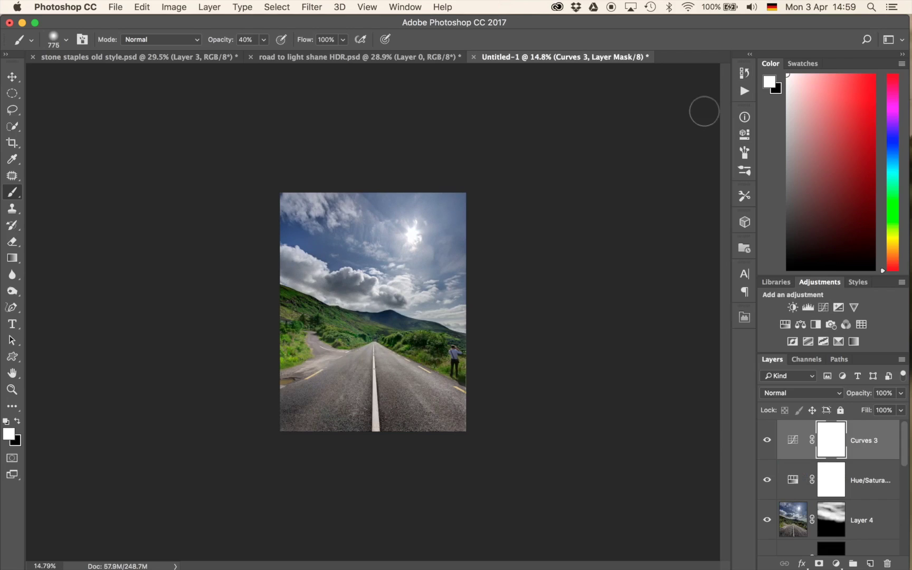
# - Invert the Curves 3 mask and paint the brightening back into the centre with a huge brush
pyautogui.press('super+i')
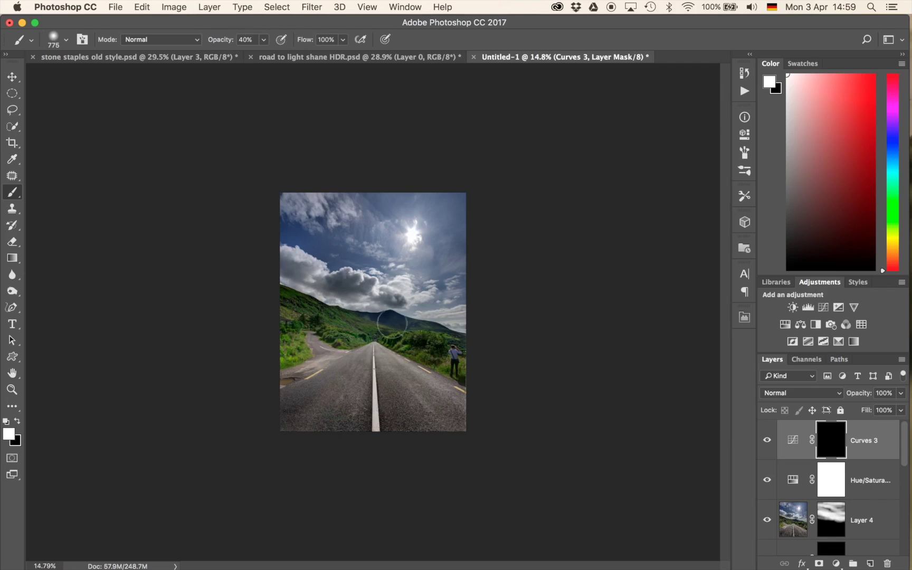
pyautogui.moveTo(393, 326); pyautogui.dragTo(449, 324)
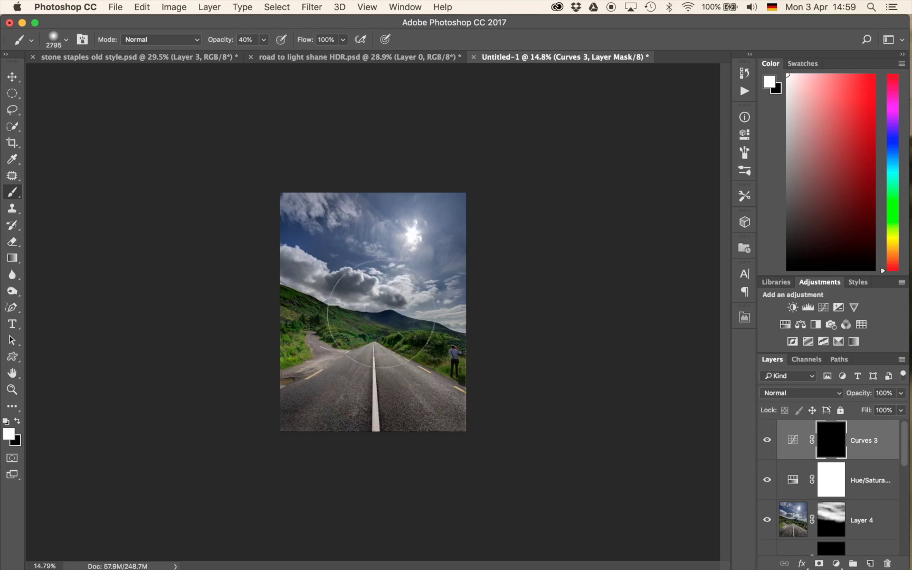
pyautogui.click(377, 308)
pyautogui.click(382, 298)
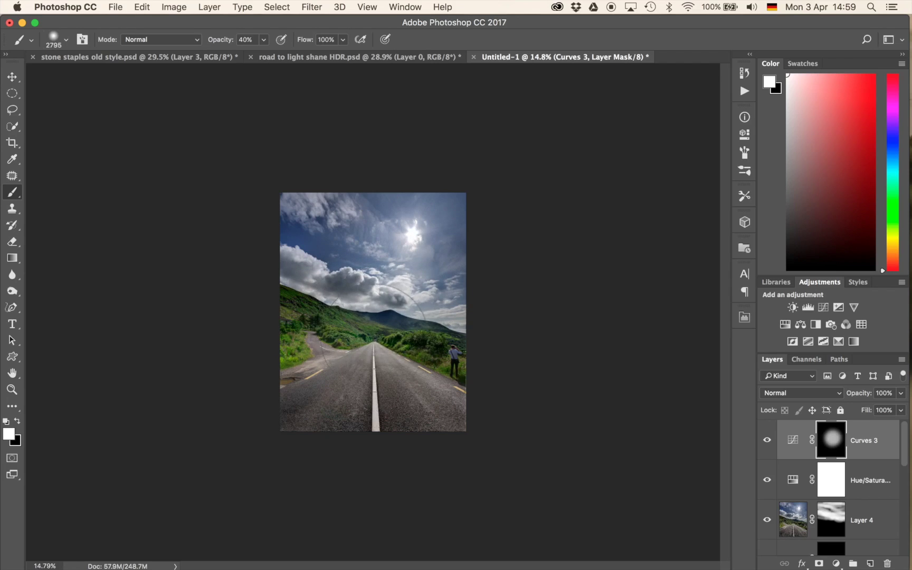
pyautogui.moveTo(368, 350); pyautogui.dragTo(396, 301)
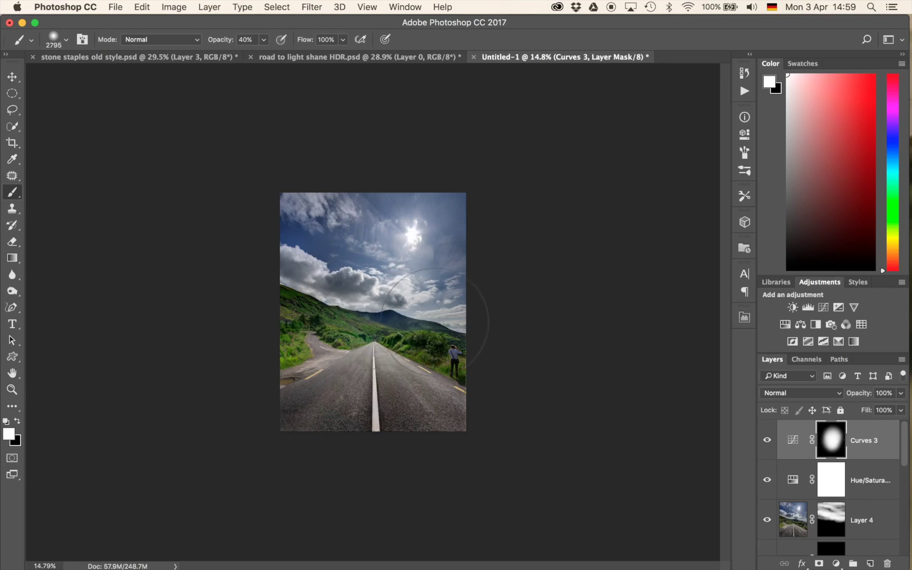
# - Lift the Curves 3 midtones further, to input 92 and output 117
pyautogui.doubleClick(791, 444)
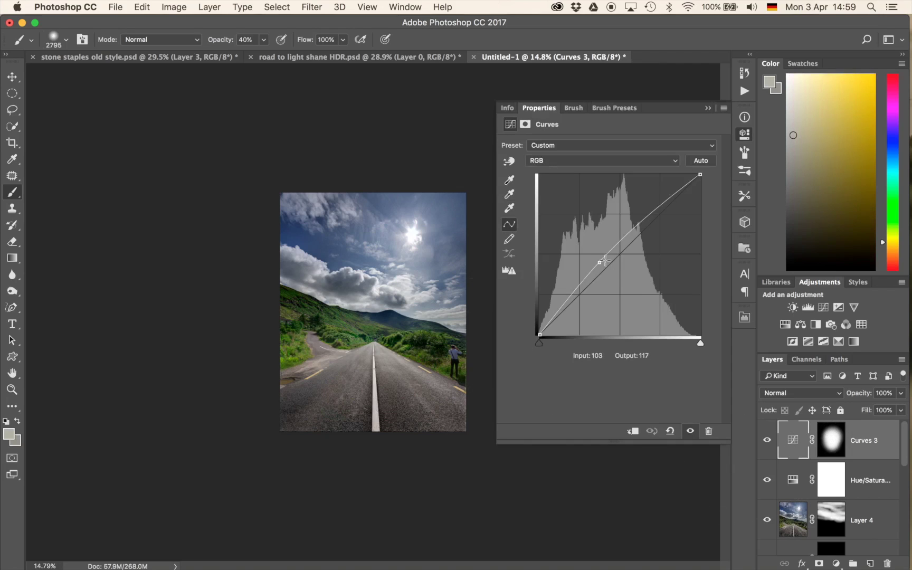
pyautogui.moveTo(600, 263)
pyautogui.mouseDown()
pyautogui.moveTo(591, 257)
pyautogui.moveTo(597, 261)
pyautogui.mouseUp()
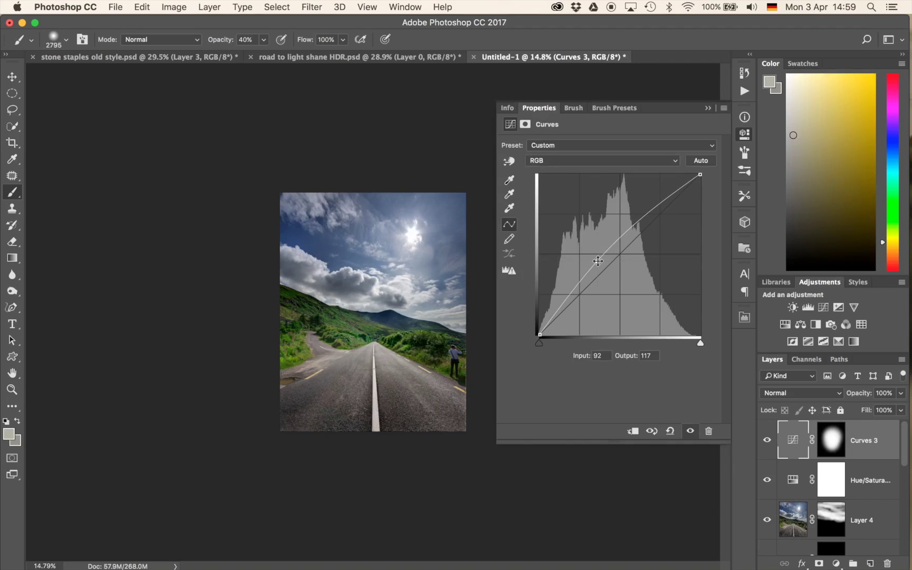
pyautogui.click(707, 107)
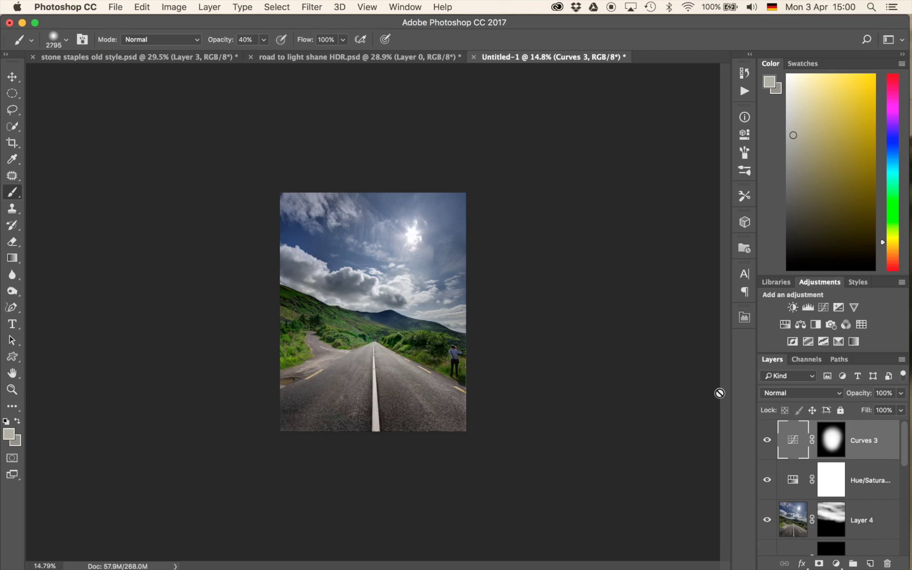
# - Duplicate Curves 3 and pull the copy's curve down to darken the image
pyautogui.press('super+j')
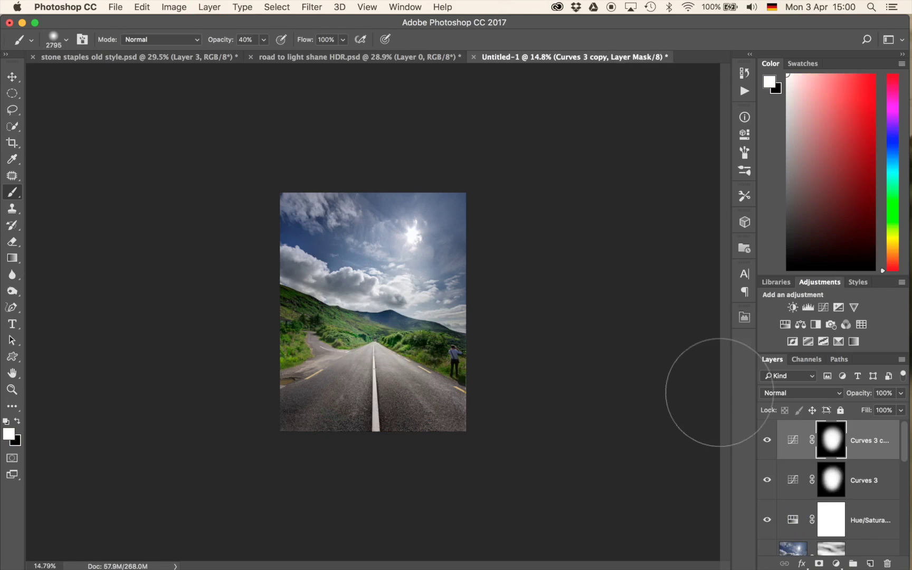
pyautogui.click(766, 440)
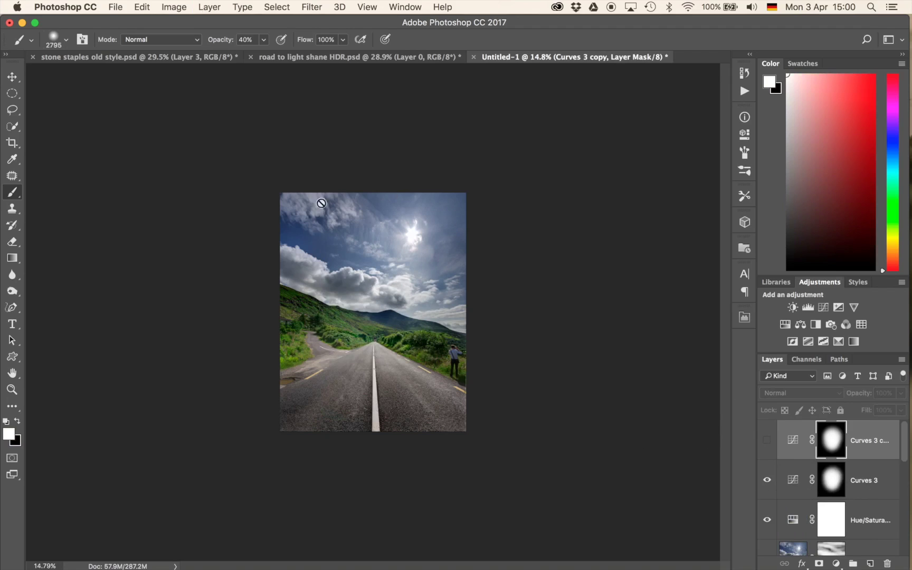
pyautogui.click(793, 441)
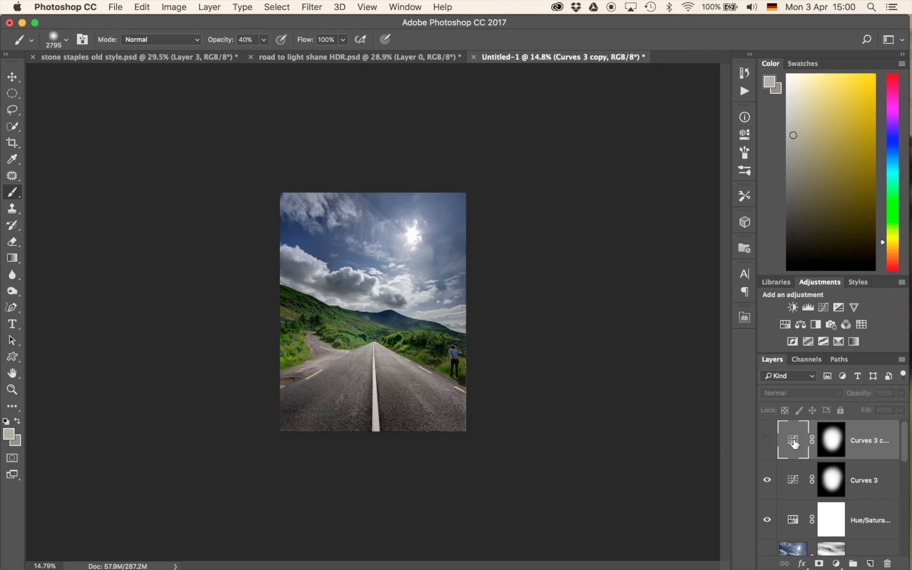
pyautogui.doubleClick(793, 442)
pyautogui.click(765, 440)
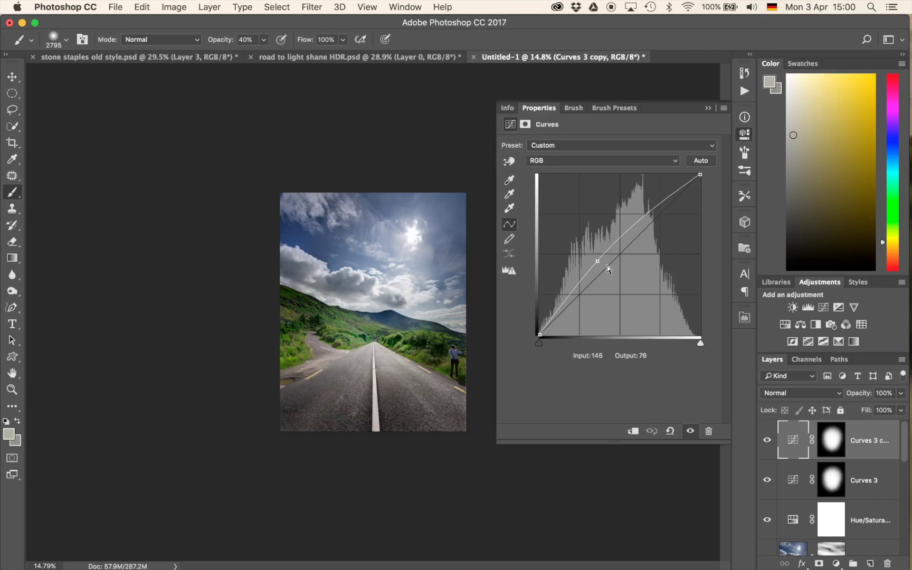
pyautogui.moveTo(599, 260); pyautogui.dragTo(611, 284)
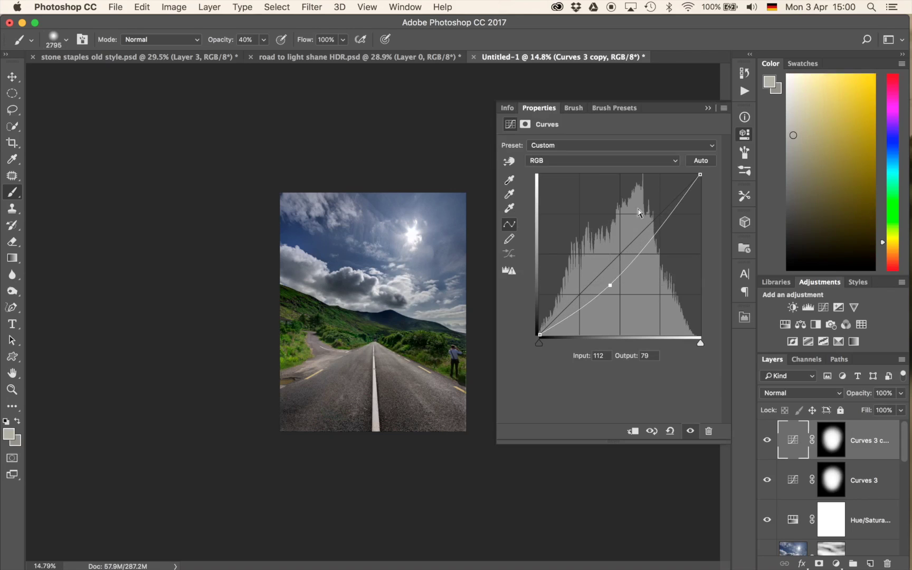
pyautogui.click(707, 108)
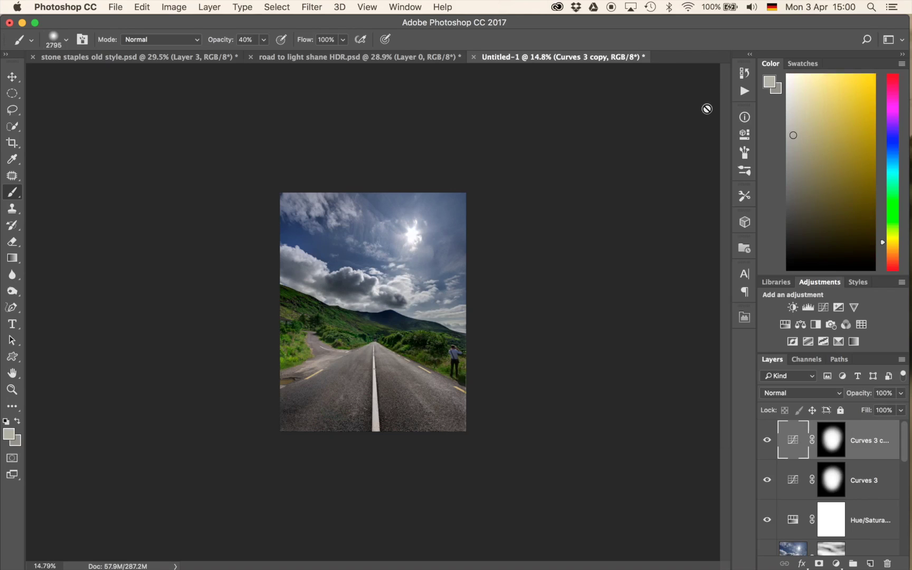
# - Invert the copy's mask so only the edges darken, and lower its opacity to 22%
pyautogui.click(831, 446)
pyautogui.press('super+i')
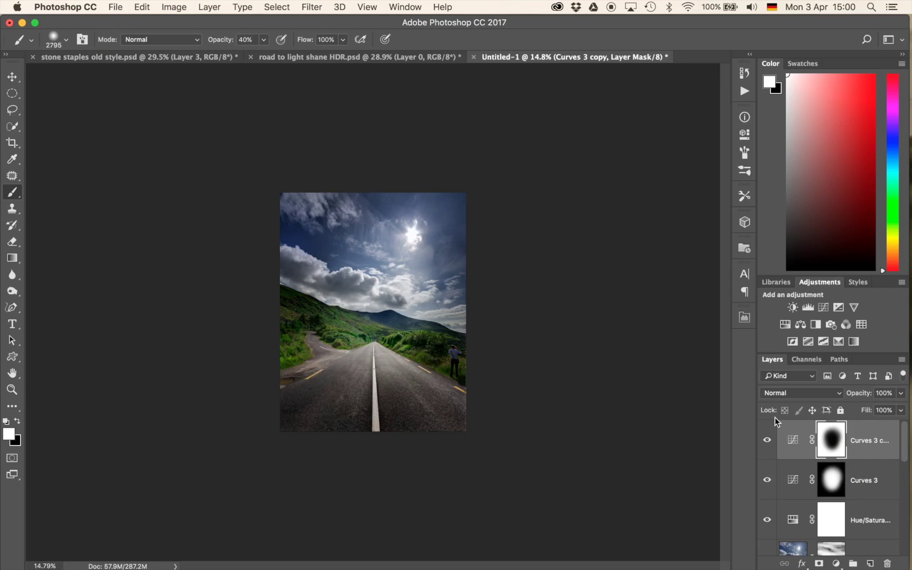
pyautogui.moveTo(859, 397); pyautogui.dragTo(810, 401)
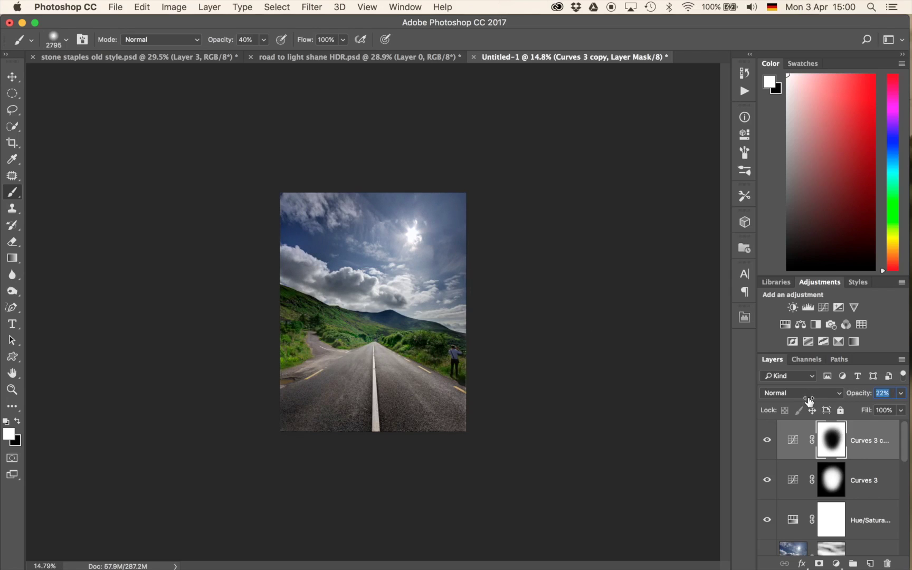
pyautogui.click(833, 487)
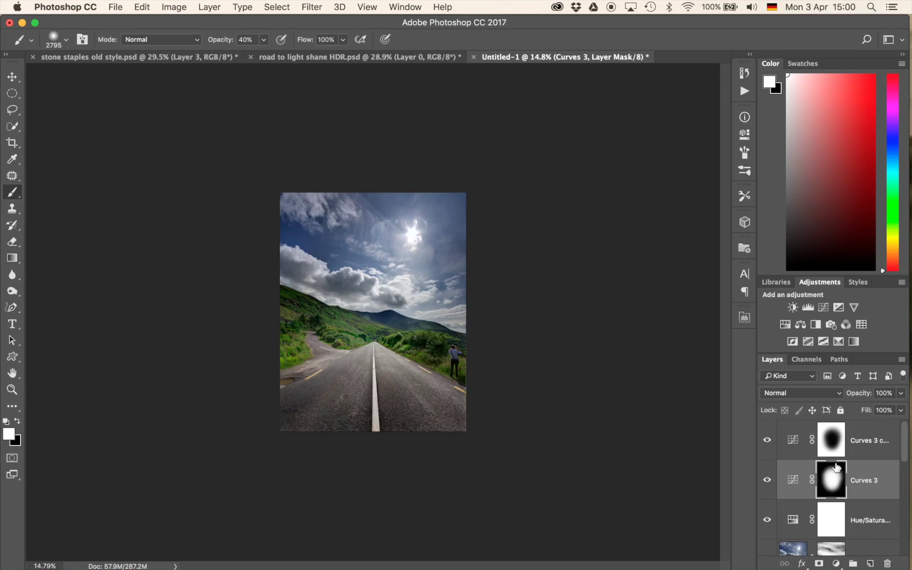
# - Apply a 459.1-pixel Gaussian Blur to the Curves 3 mask
pyautogui.click(310, 6)
pyautogui.moveTo(336, 160)
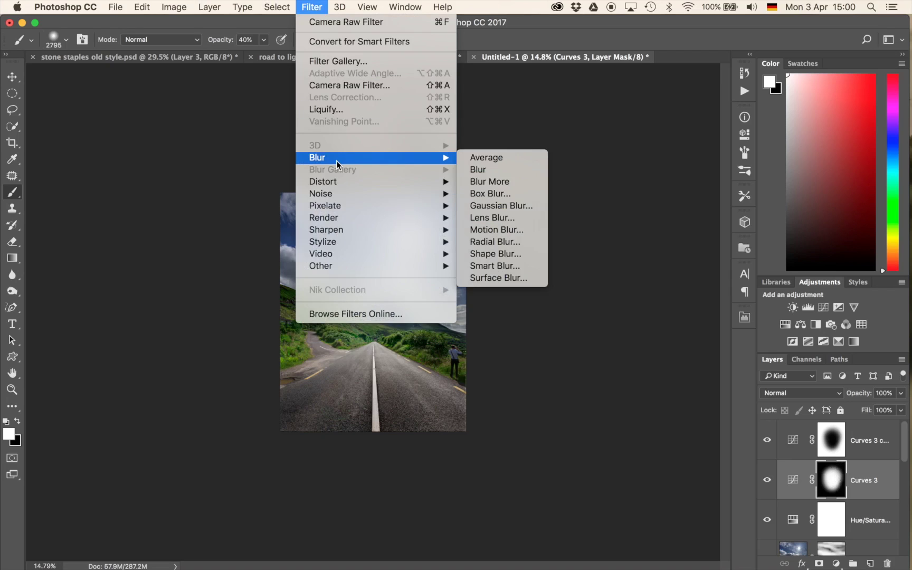
pyautogui.click(506, 208)
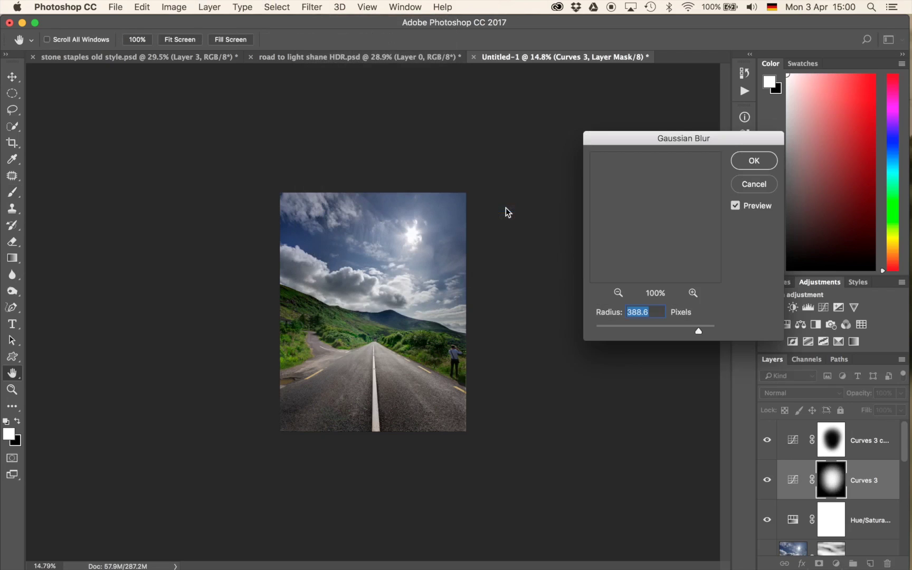
pyautogui.click(627, 325)
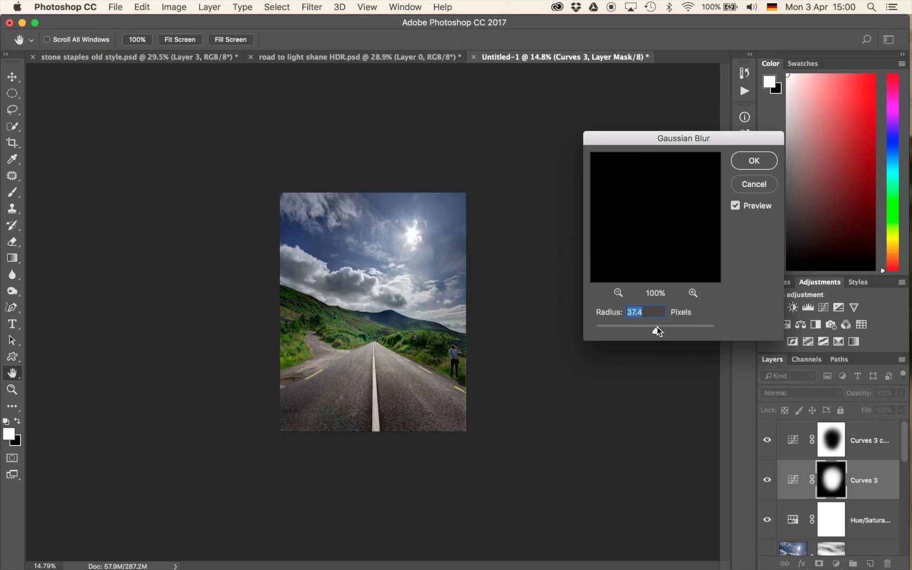
pyautogui.moveTo(682, 328); pyautogui.dragTo(701, 329)
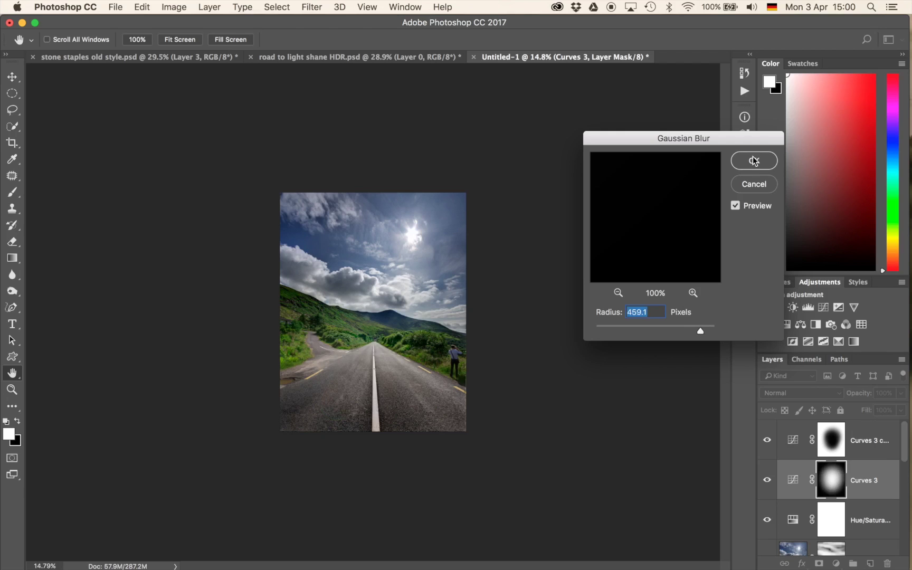
pyautogui.press('Return')
pyautogui.scroll(5, 522, 358)
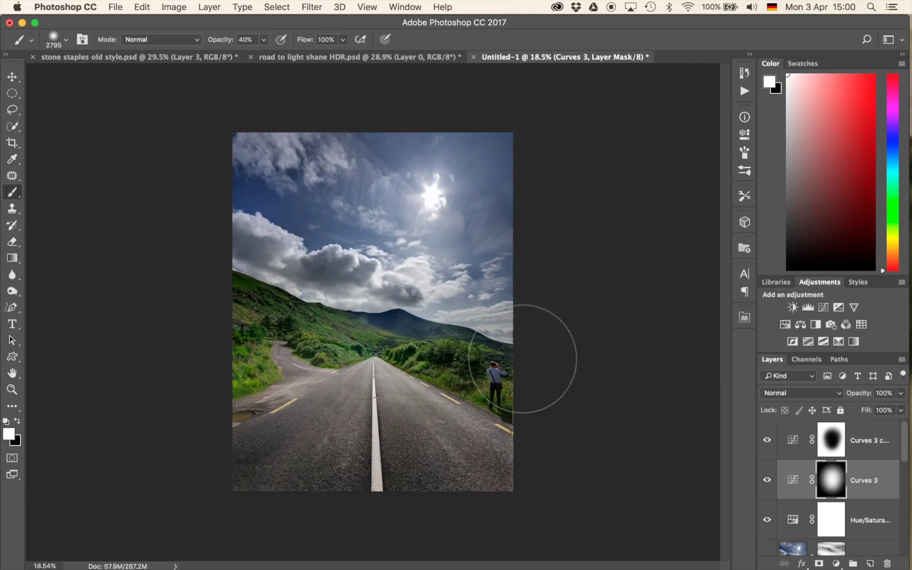
pyautogui.scroll(3, 522, 359)
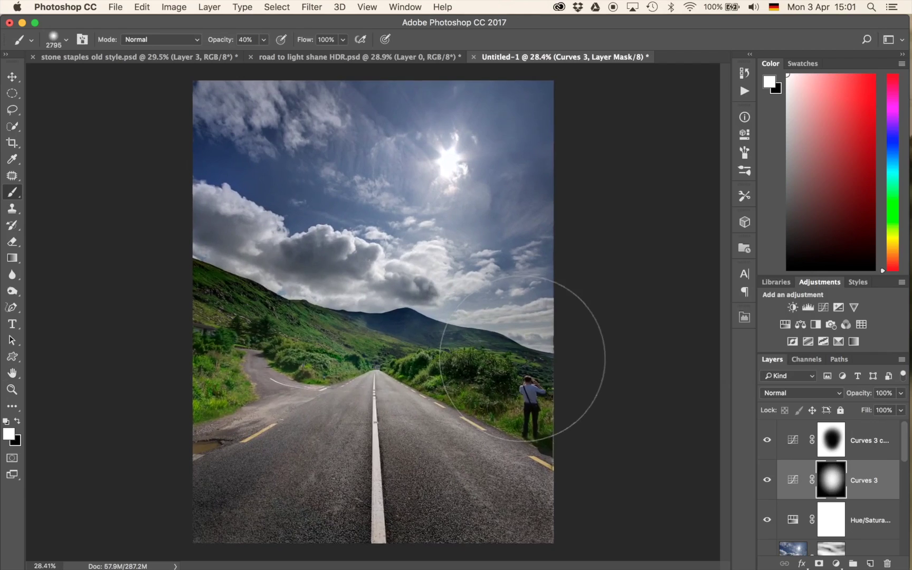